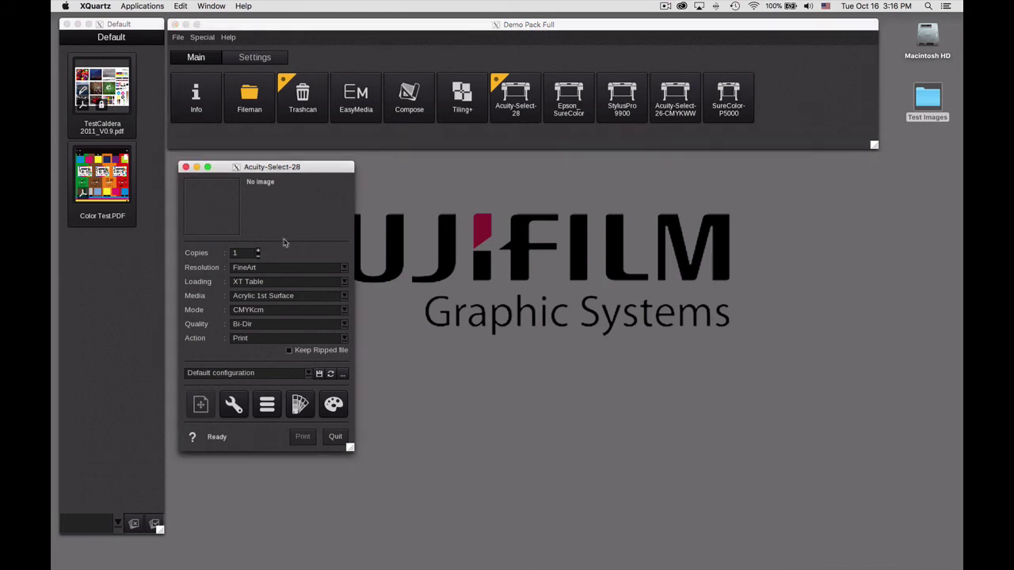
Drag Color Test.PDF from the Default queue into the Acuity-Select-28 job window and reposition it.
click(108, 182)
drag(107, 182, 209, 213)
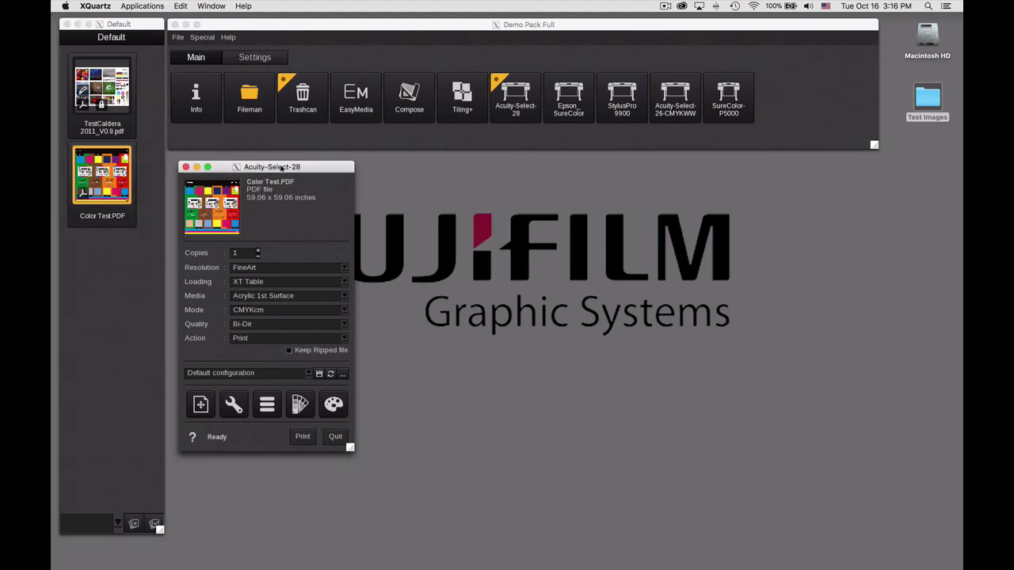
drag(281, 167, 296, 162)
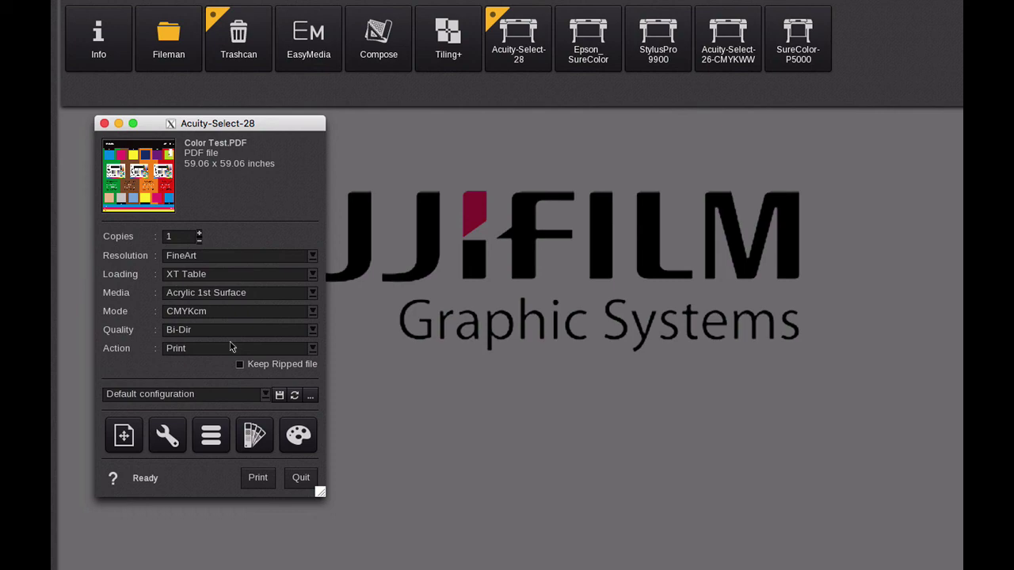
In Page Setup's Colors tab, uncheck Enable Color Corrections with Green reset to 0.
click(124, 436)
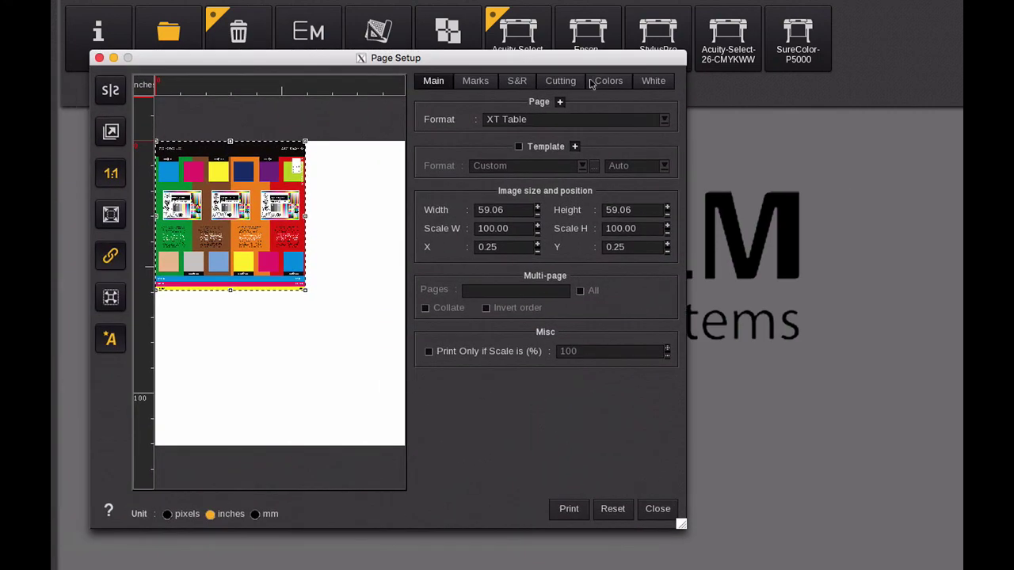
click(611, 83)
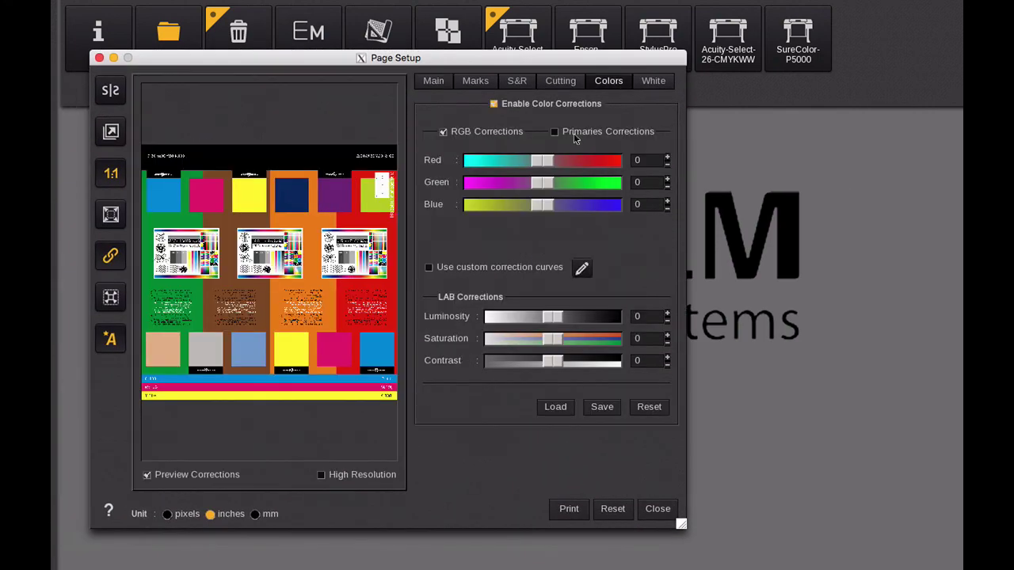
mouse_move(545, 187)
mouse_down()
mouse_move(518, 183)
mouse_move(561, 183)
mouse_move(527, 182)
mouse_up()
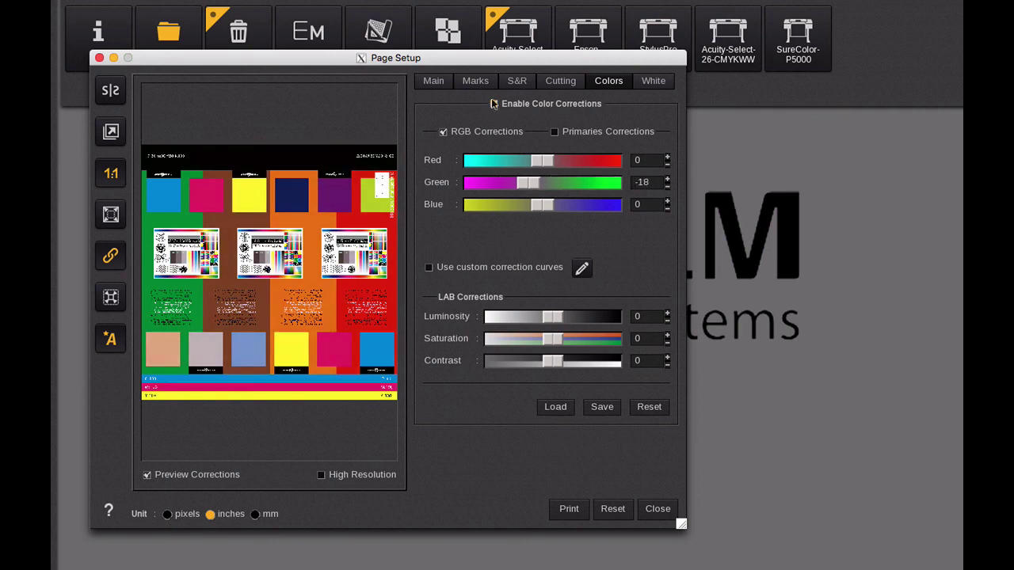
click(647, 407)
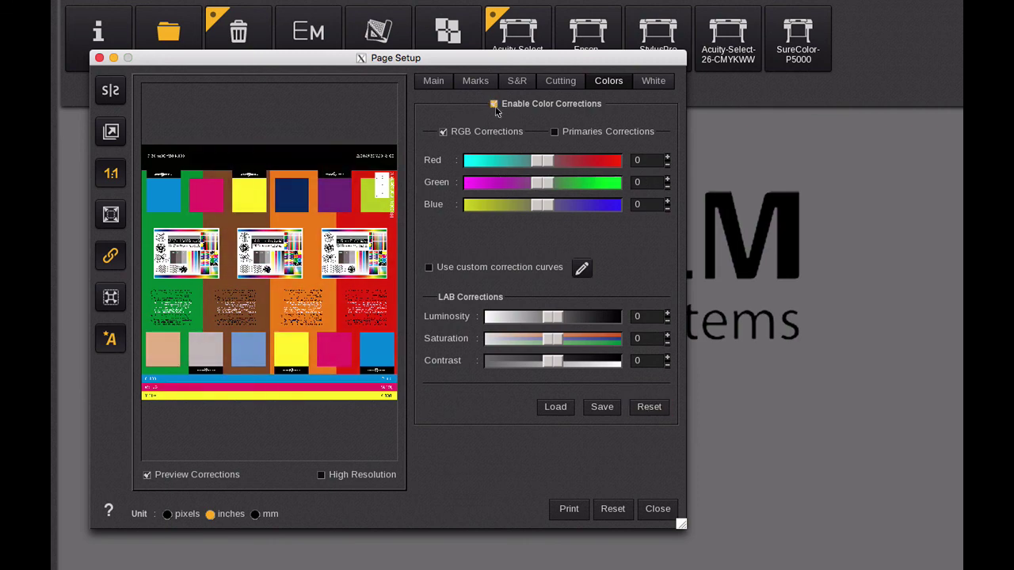
click(493, 105)
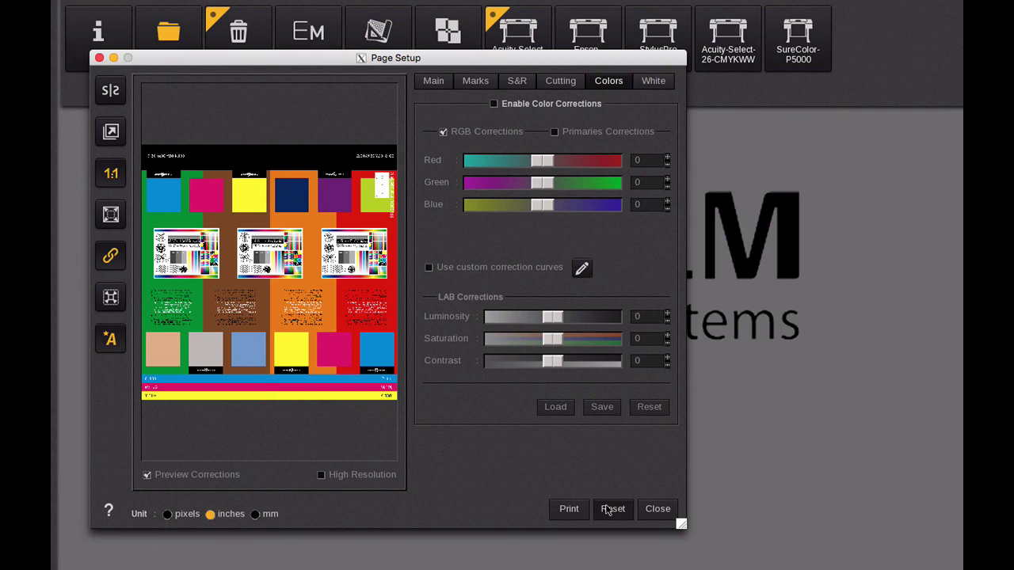
click(657, 509)
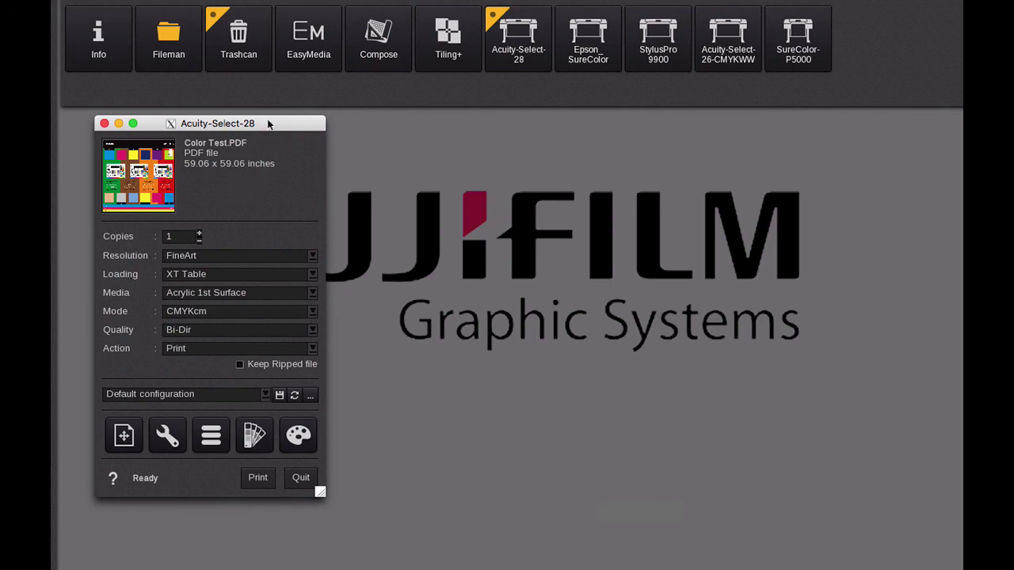
Open the job's Spot Colors window and move it higher on screen.
drag(267, 123, 270, 122)
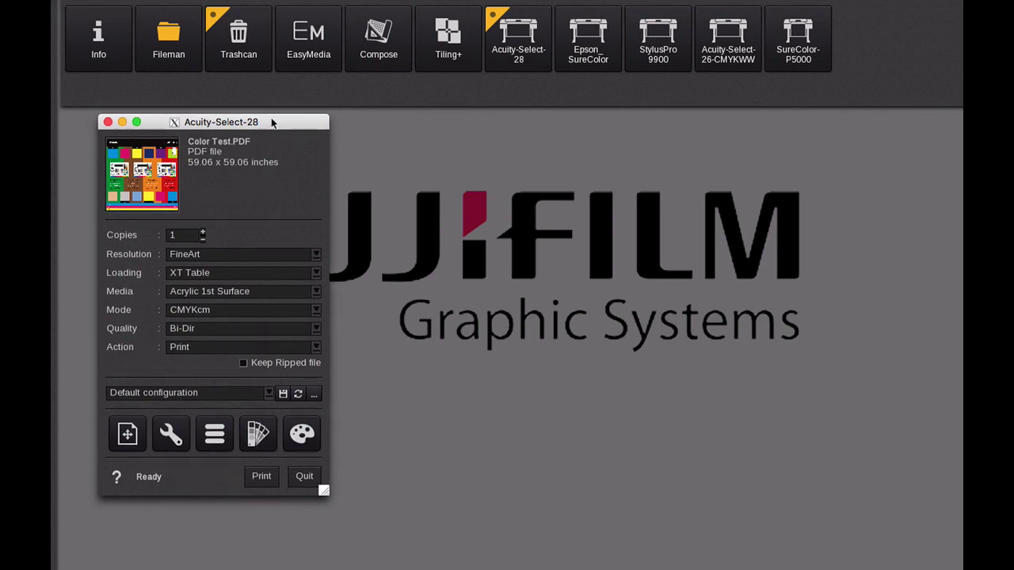
click(258, 438)
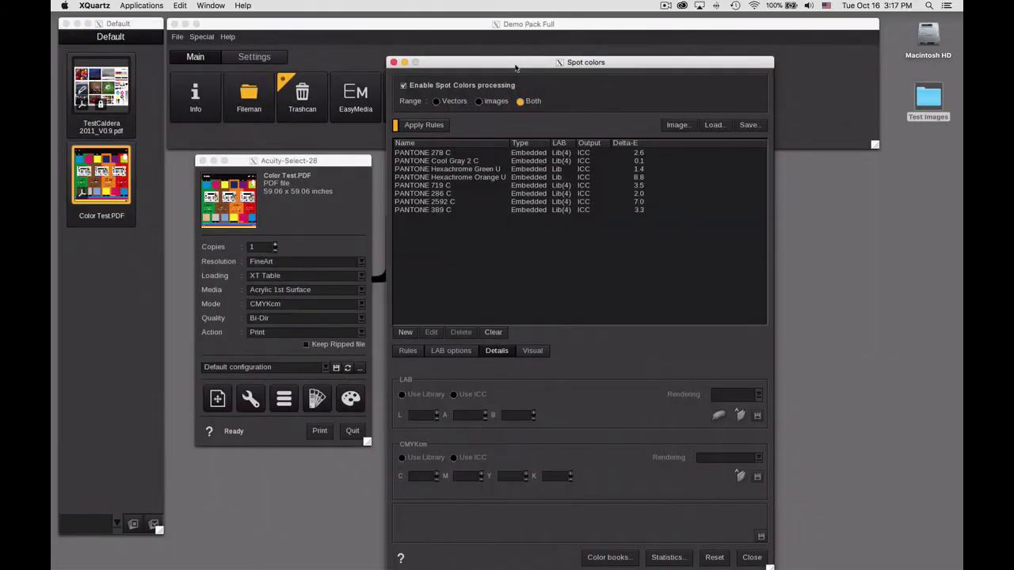
drag(515, 68, 510, 29)
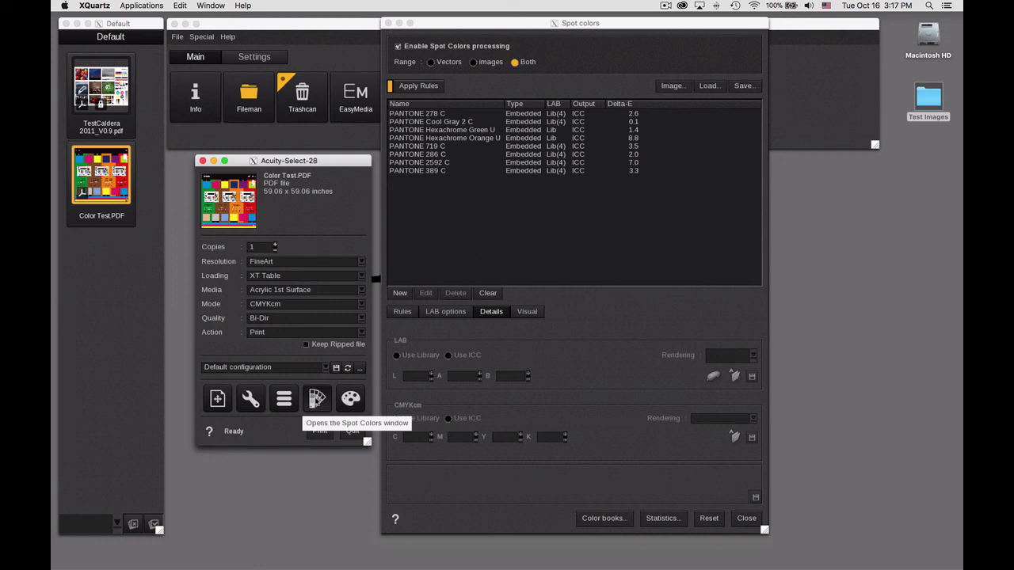
click(316, 399)
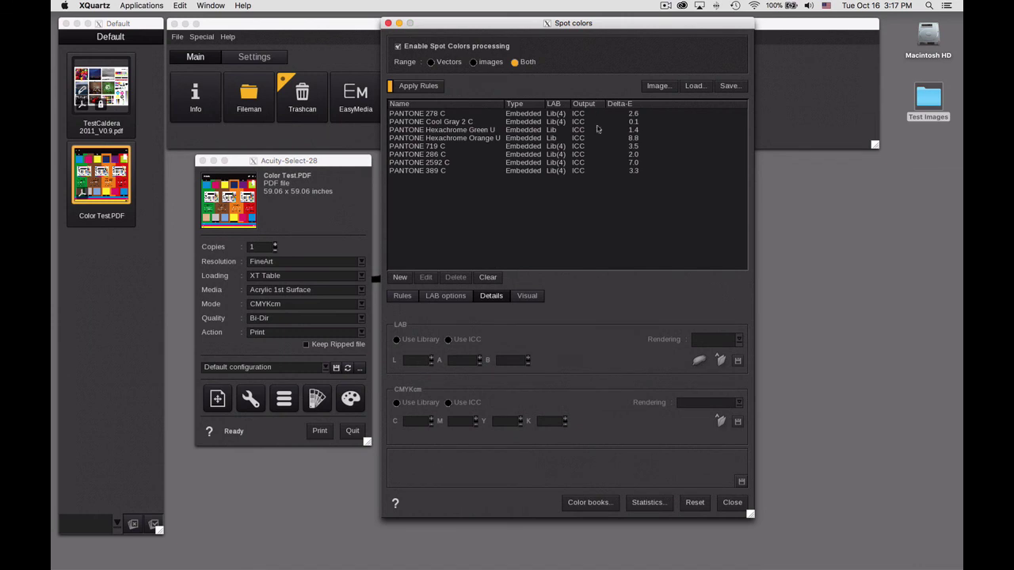
Browse the Rules, Visual and LAB tabs, then show PANTONE 278 C's Details (dE 2.6).
click(403, 298)
click(526, 295)
click(491, 296)
click(458, 296)
click(402, 295)
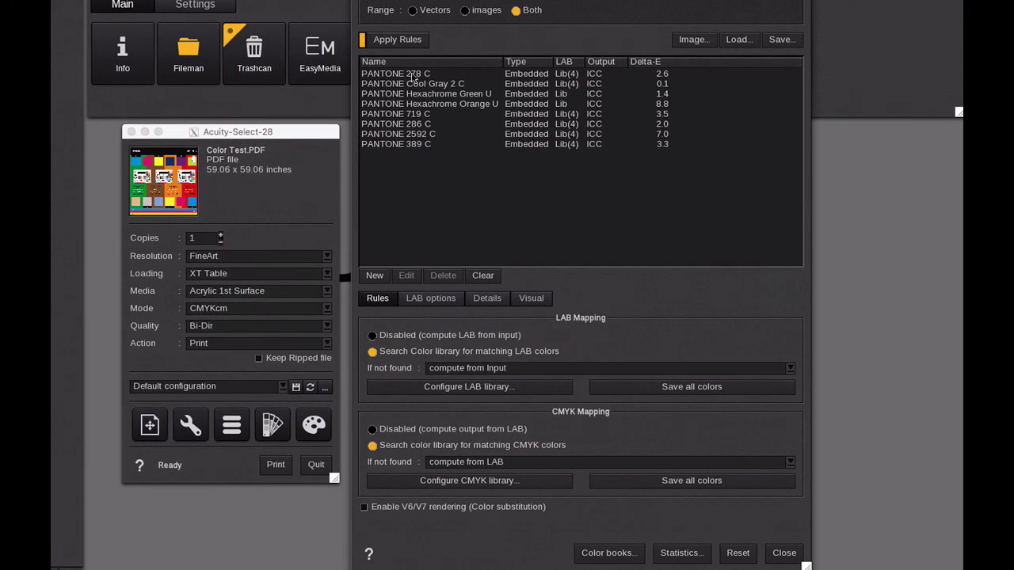
click(413, 74)
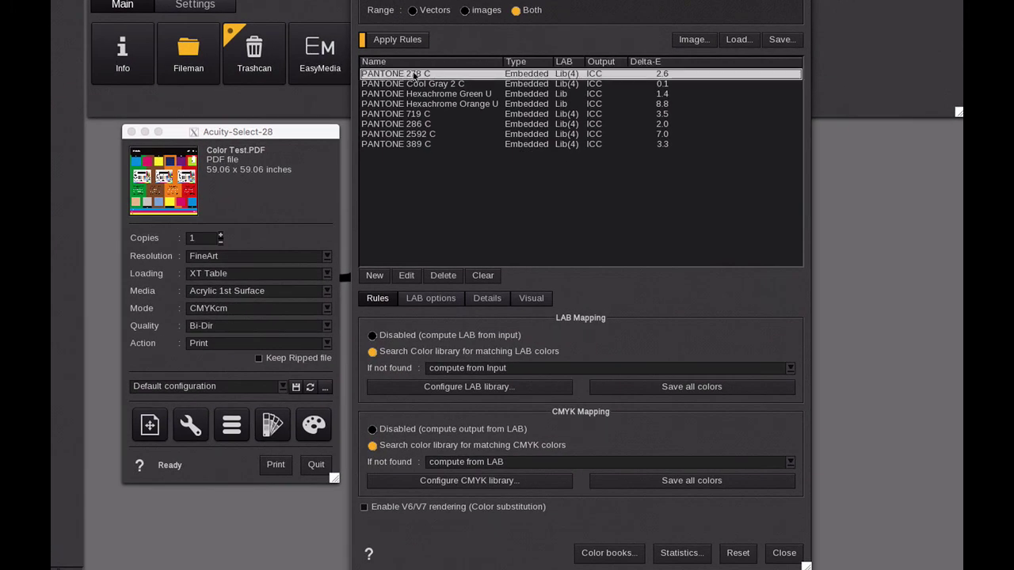
click(494, 300)
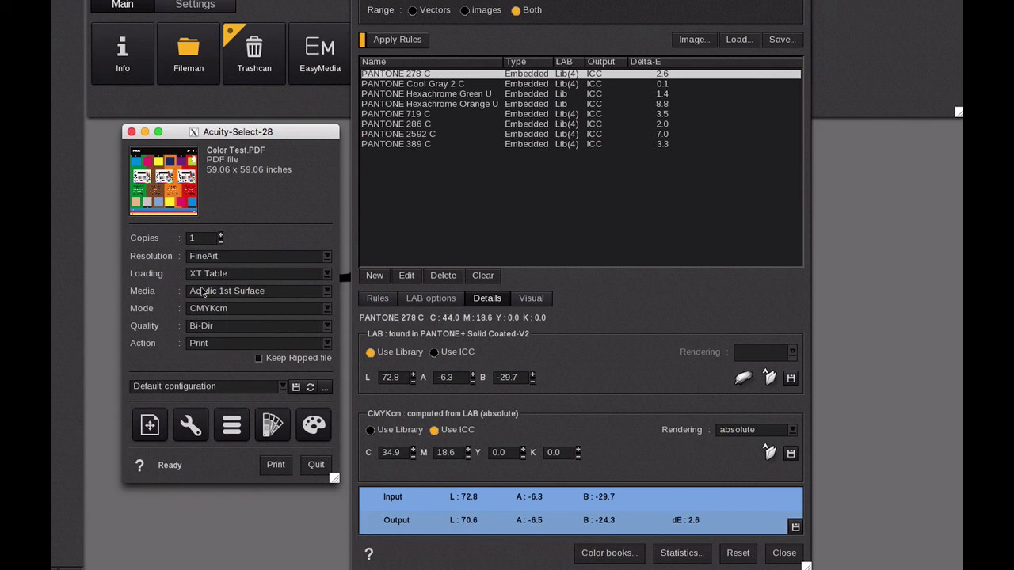
Inspect the cyan and magenta values of PANTONE 278 C's CMYK conversion.
click(398, 457)
click(457, 457)
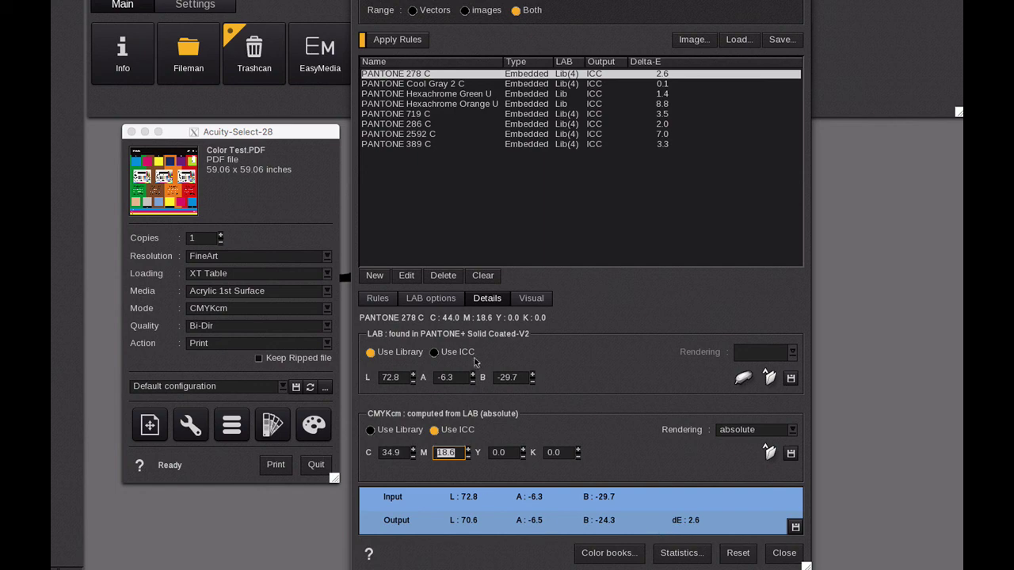
click(450, 452)
Review Cool Gray 2 C, Hexachrome Green U, 286 C and 389 C, ending on Hexachrome Orange U (dE 8.8).
click(662, 86)
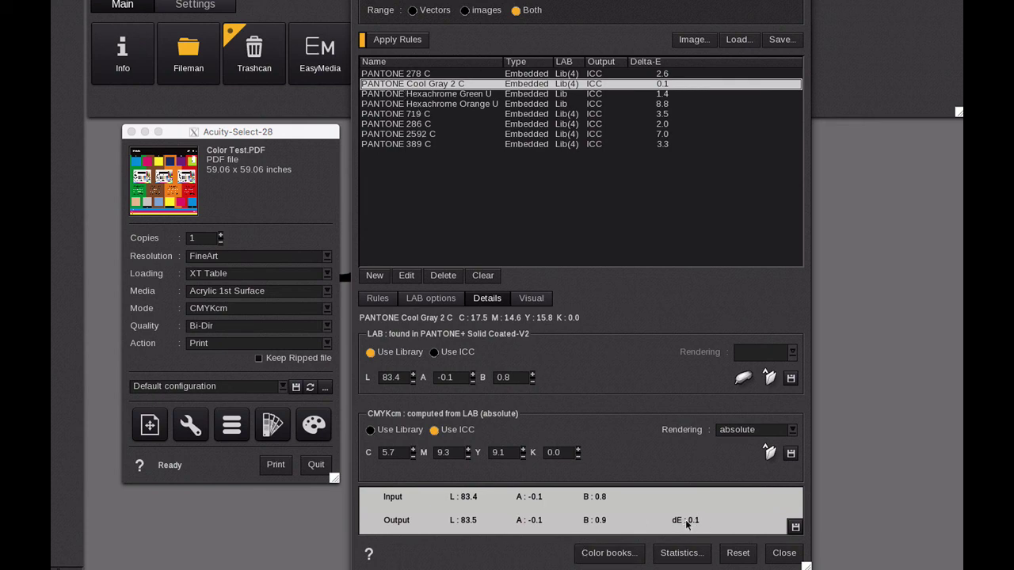
click(560, 95)
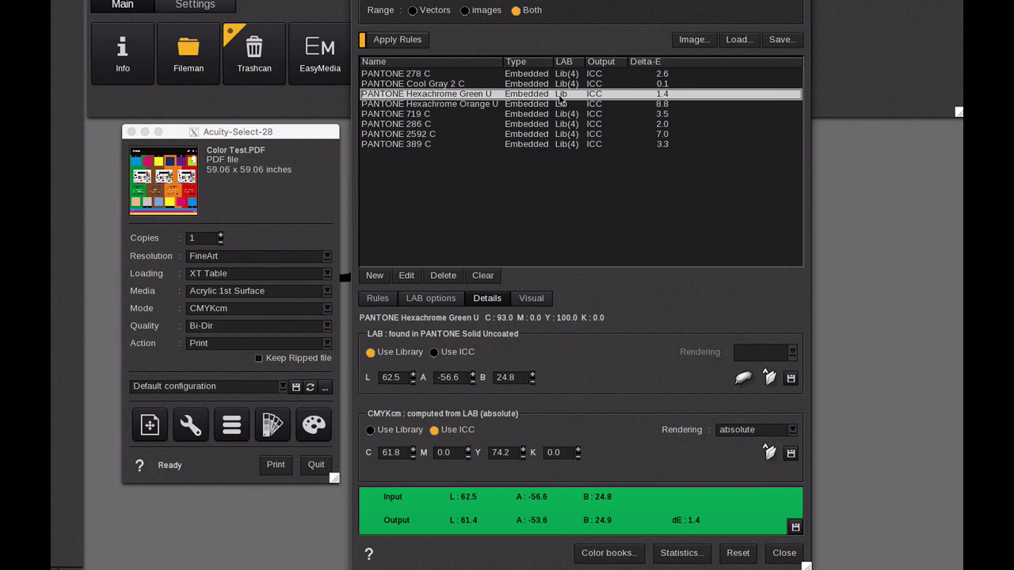
click(643, 126)
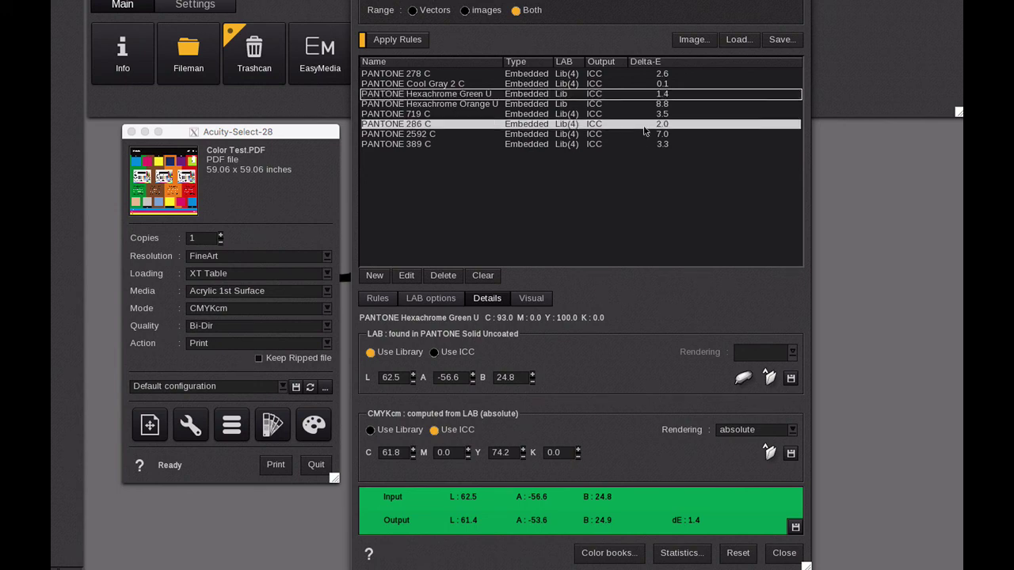
click(643, 145)
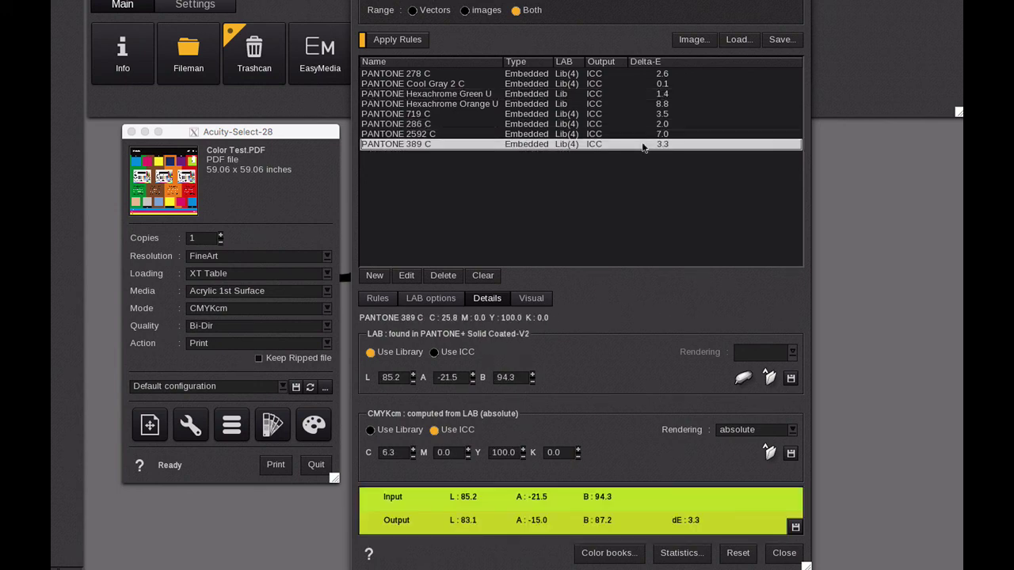
click(641, 106)
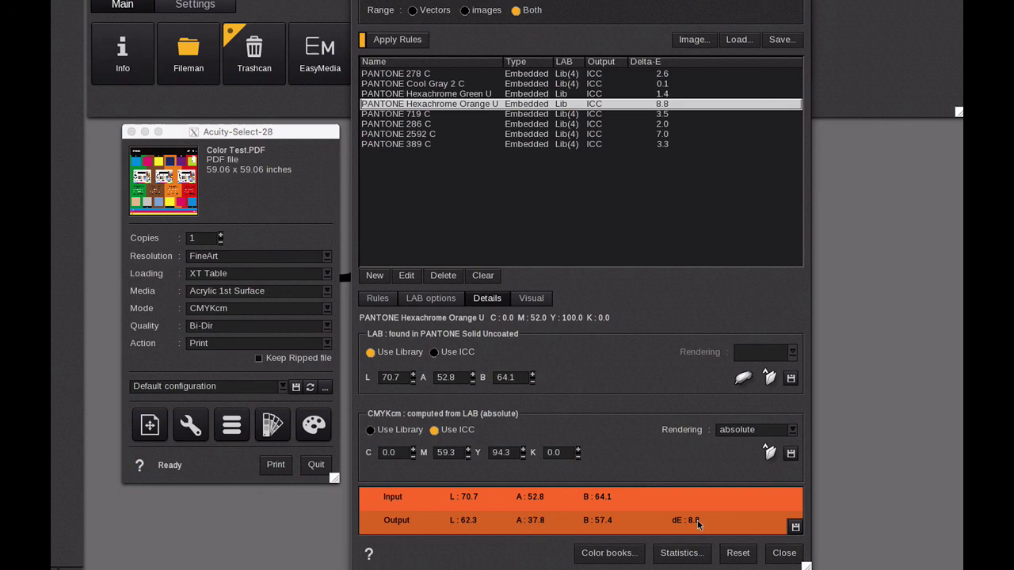
Set Hexachrome Orange U's custom CMYK to magenta 71.3 and yellow 100.0, giving Delta-E 12.1.
click(456, 453)
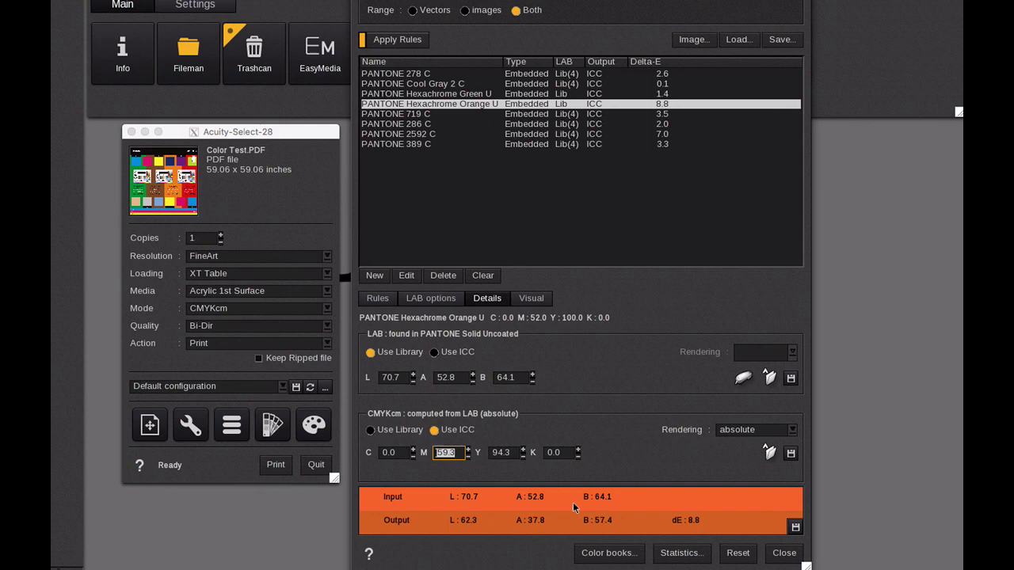
click(468, 449)
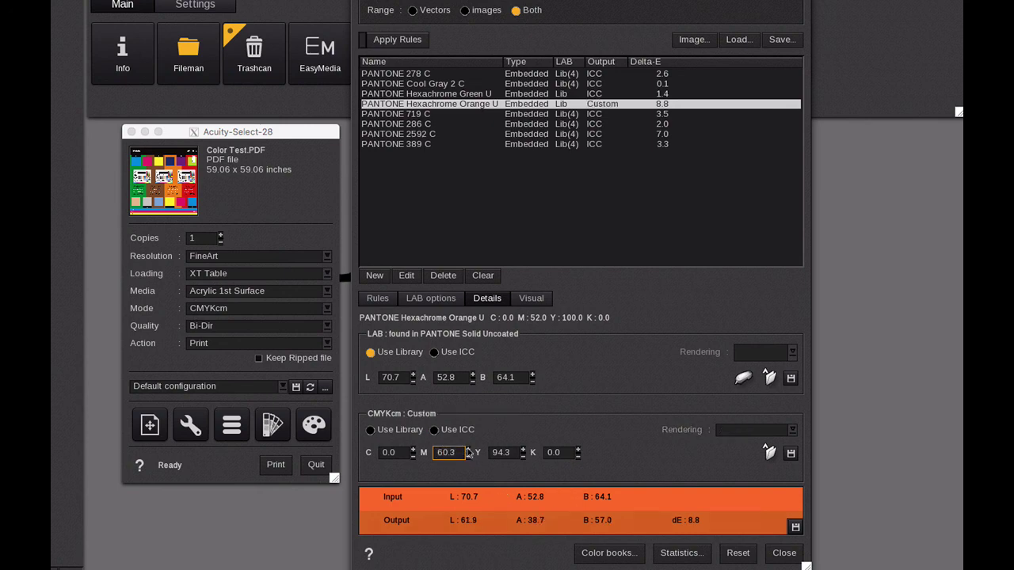
click(468, 449)
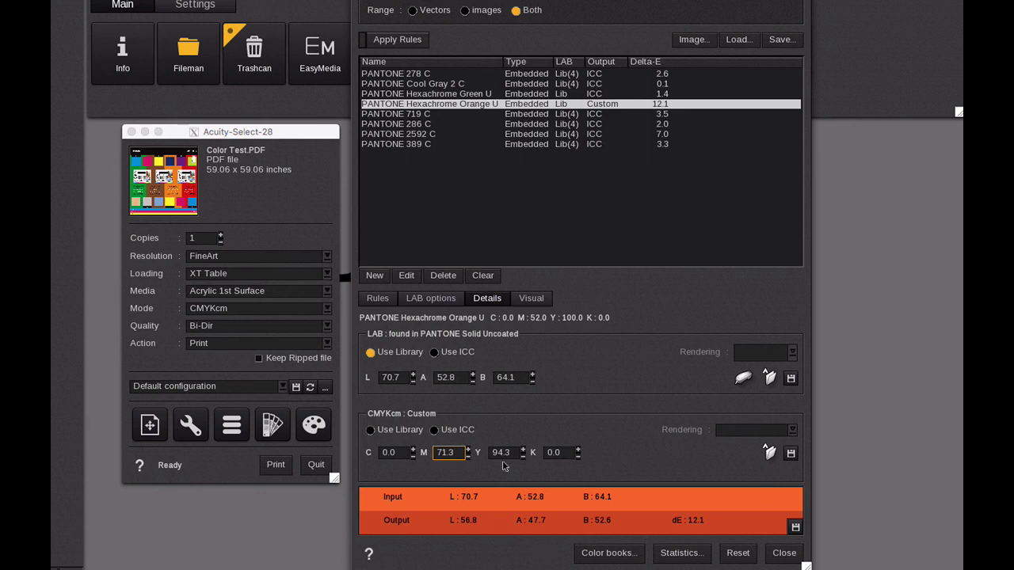
drag(523, 456, 524, 451)
key(ctrl+Up)
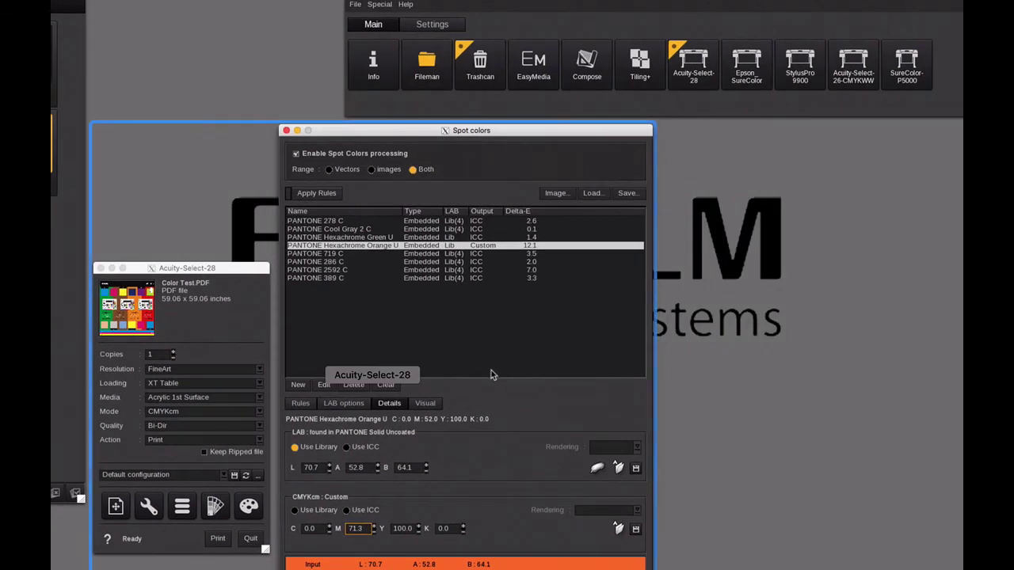
Toggle Apply Rules, then adjust the custom mix to magenta 74.3 and yellow 100.0 (Delta-E 13.3).
click(499, 361)
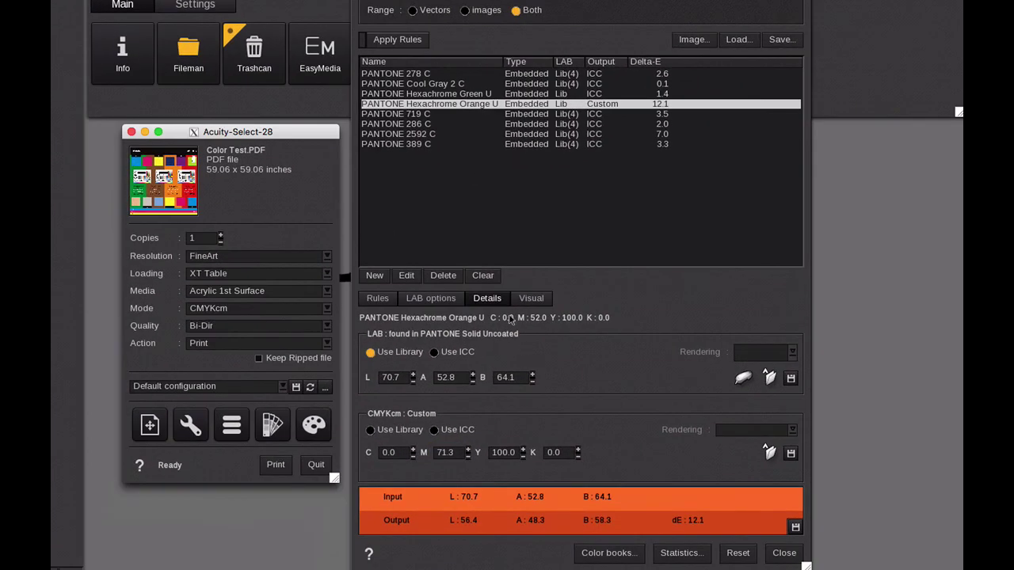
click(362, 39)
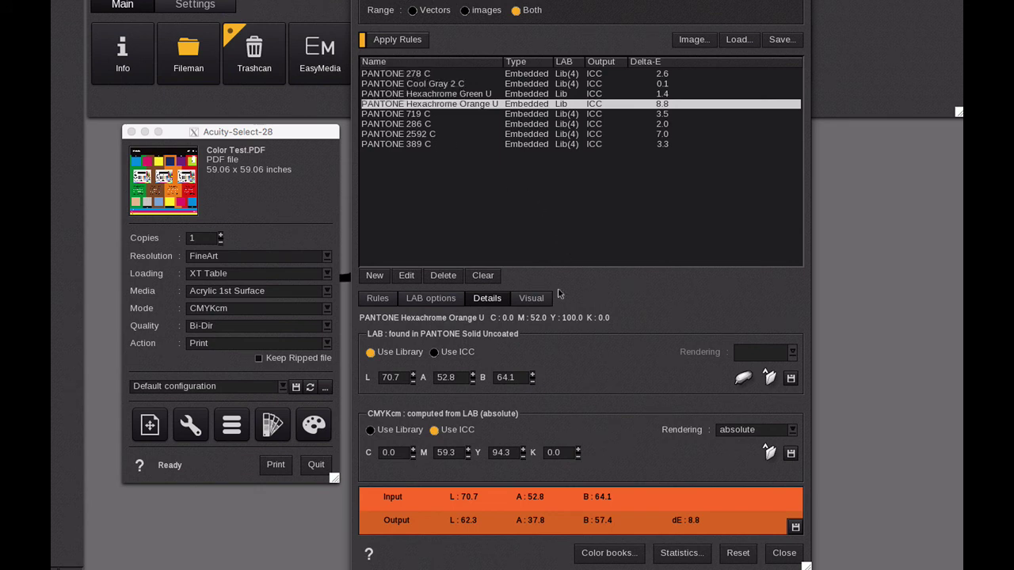
click(468, 449)
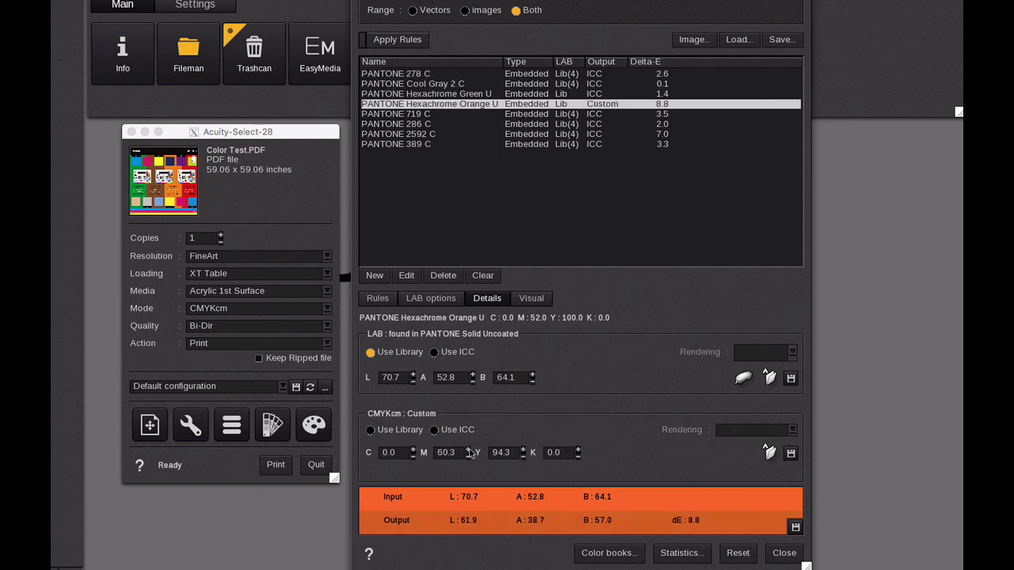
click(467, 456)
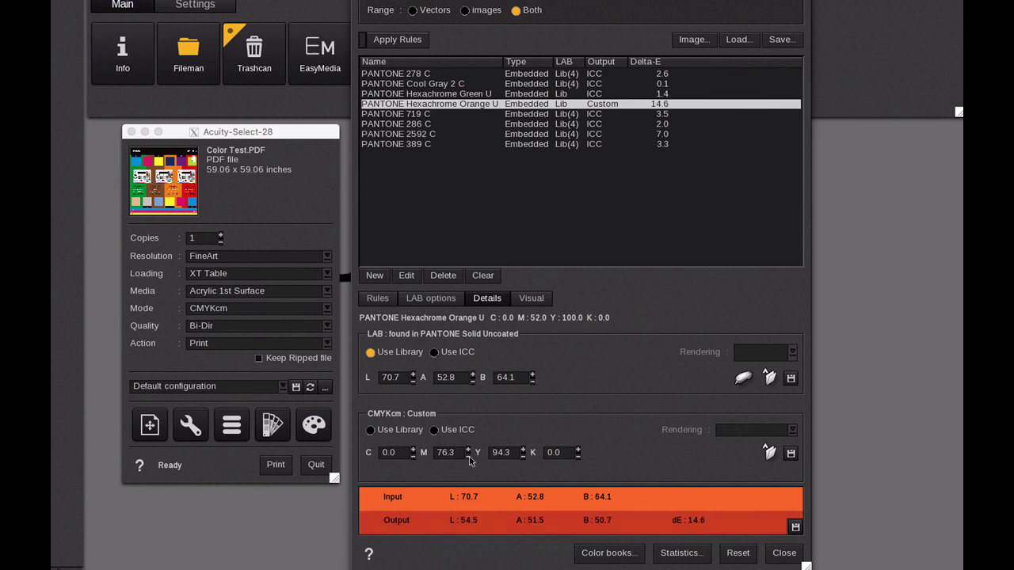
click(522, 449)
click(523, 449)
click(780, 553)
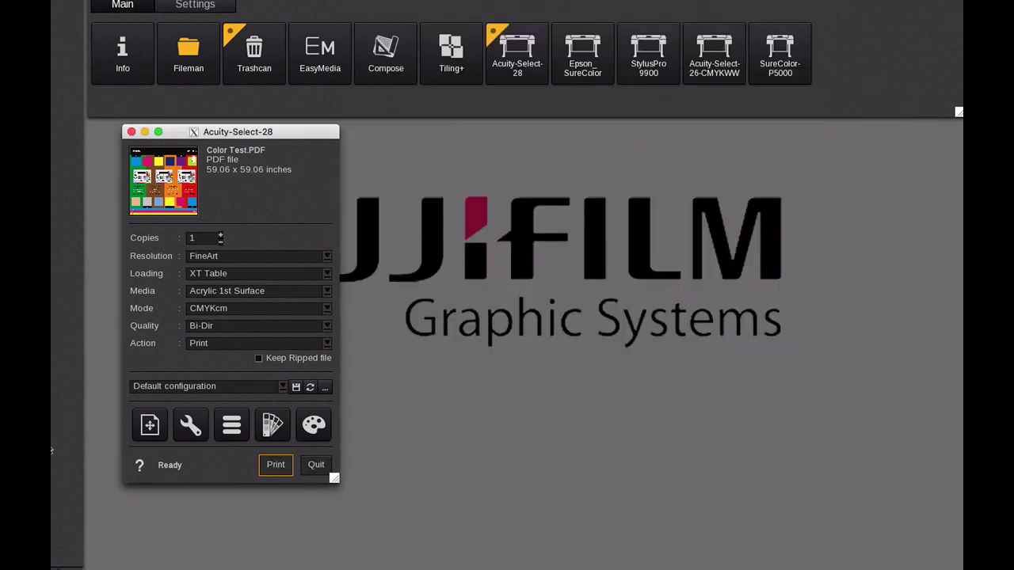
click(272, 426)
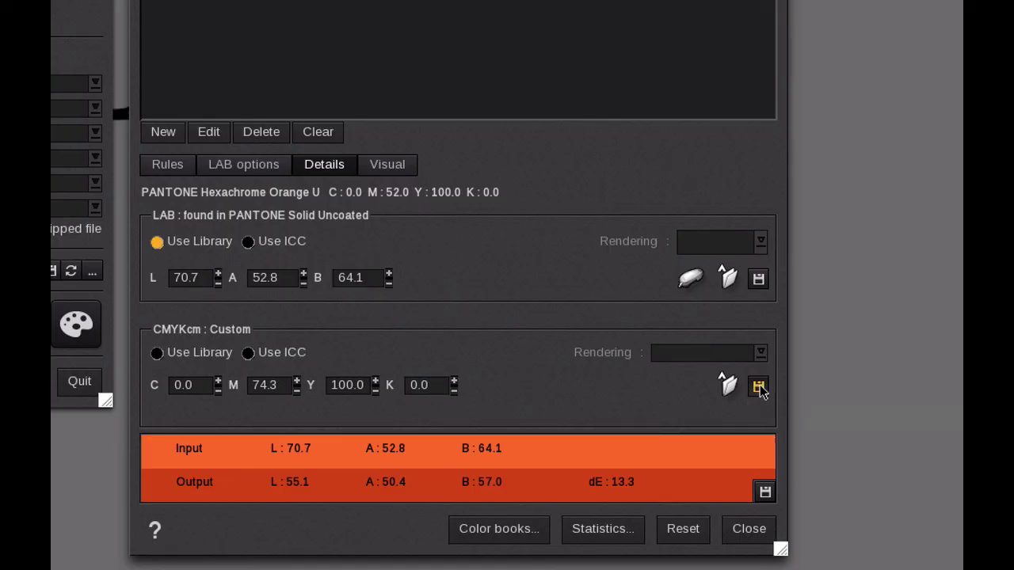
Save CMYK 0/74.3/100/0 for Hexachrome Orange U into Dynamic Colors, then reopen the library to verify.
click(758, 386)
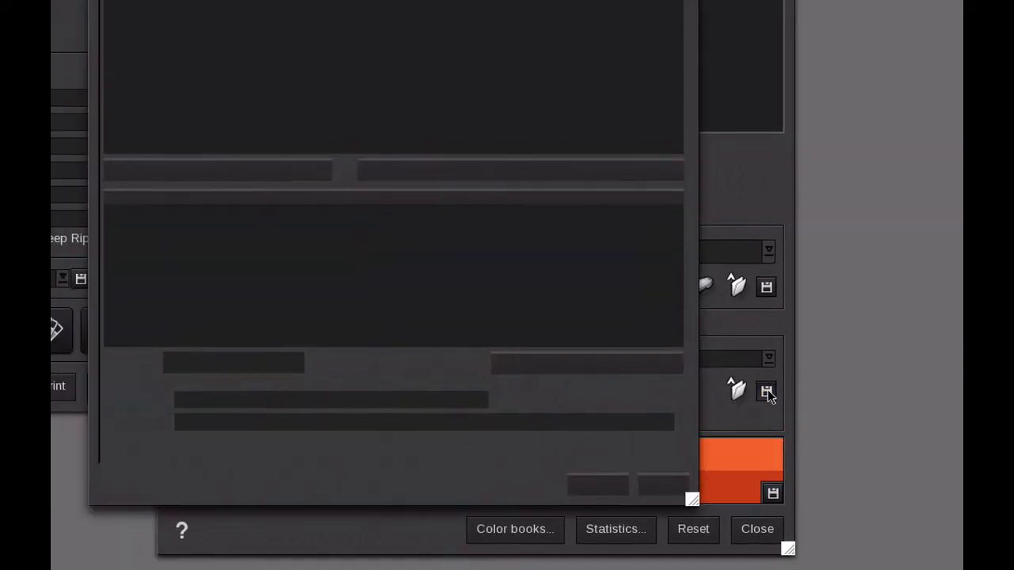
click(354, 124)
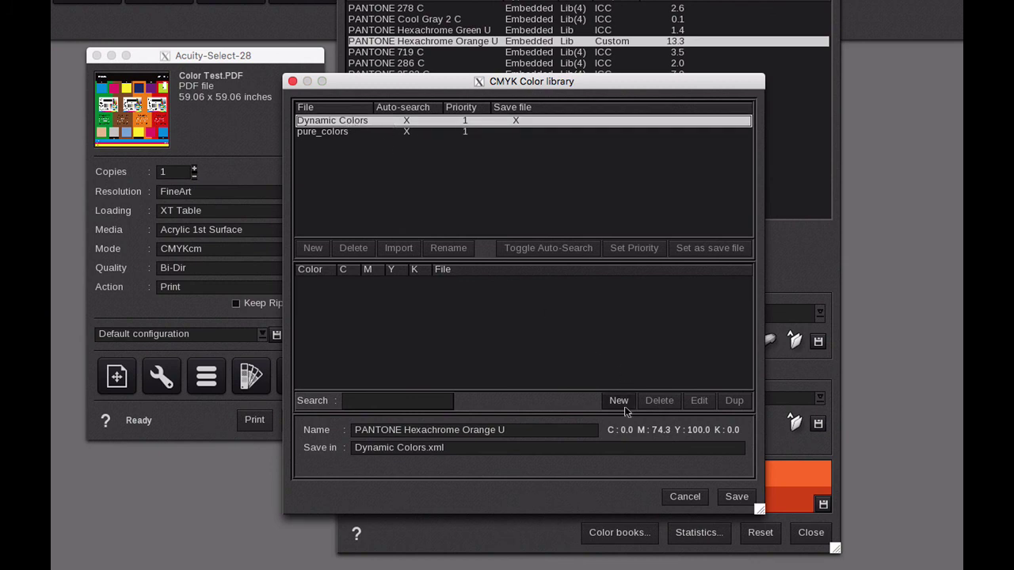
drag(532, 437, 340, 432)
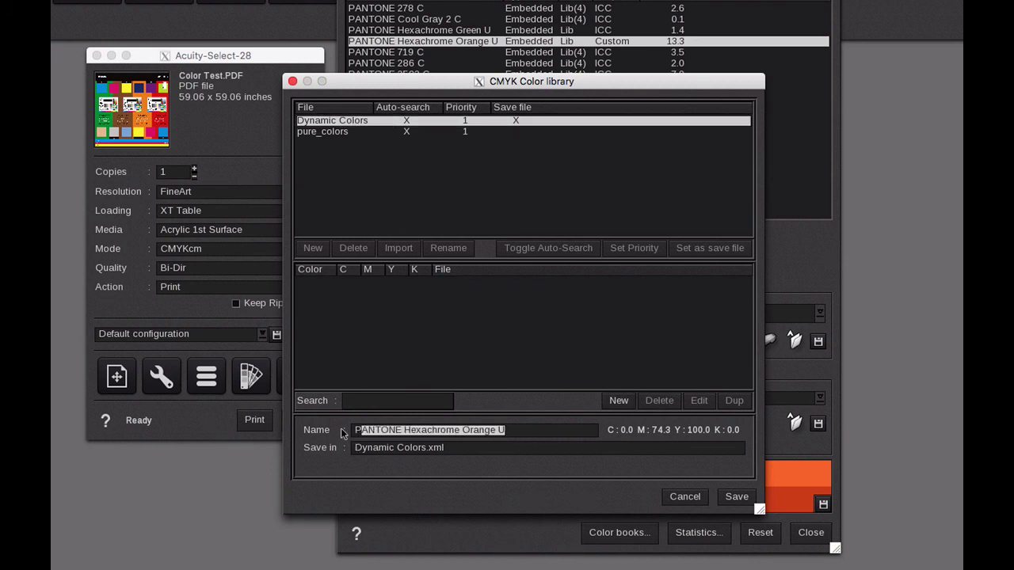
click(618, 402)
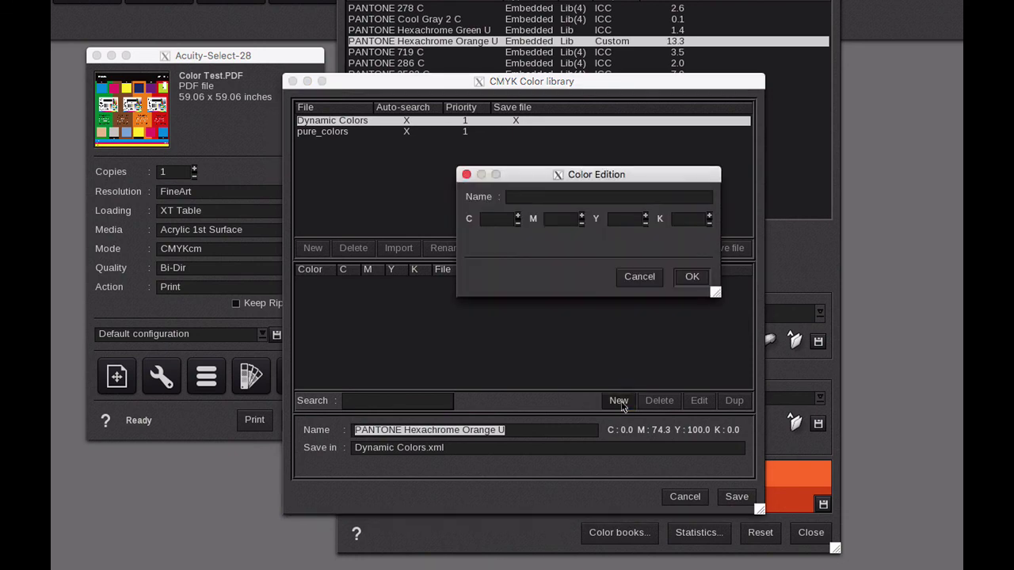
click(645, 279)
click(736, 497)
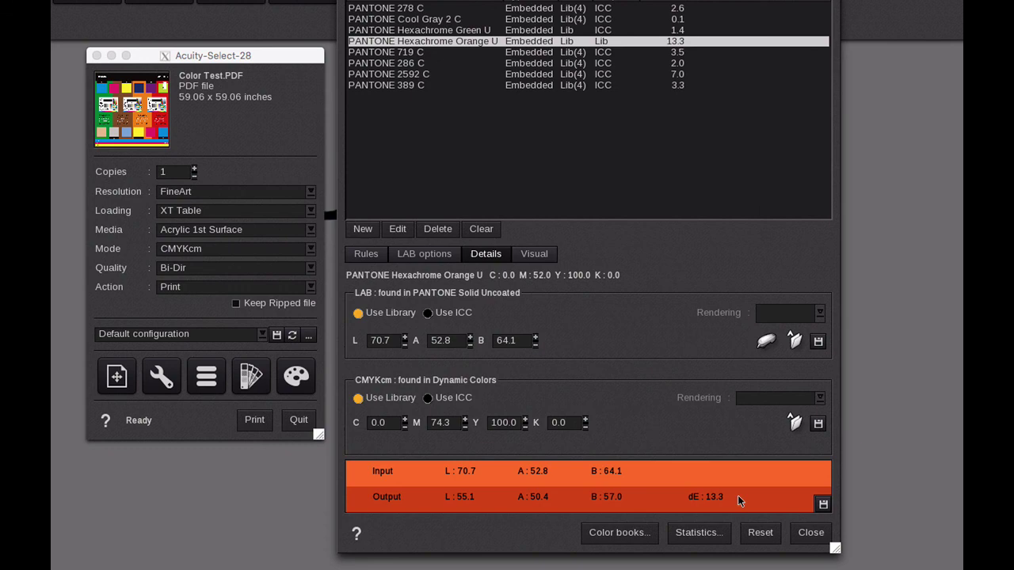
click(788, 422)
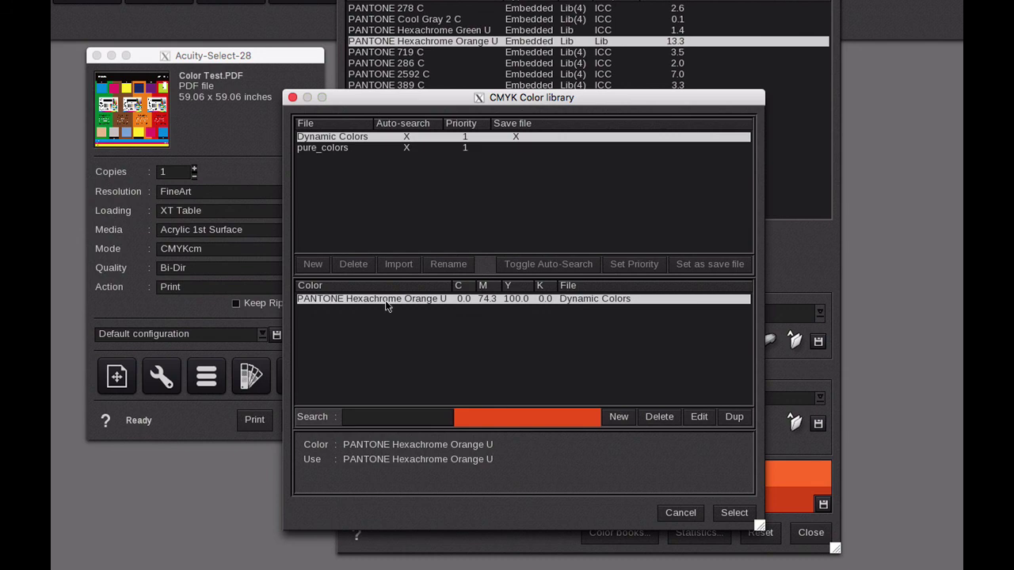
Close the colour library and switch the resolution to Quality, then back to FineArt.
click(675, 515)
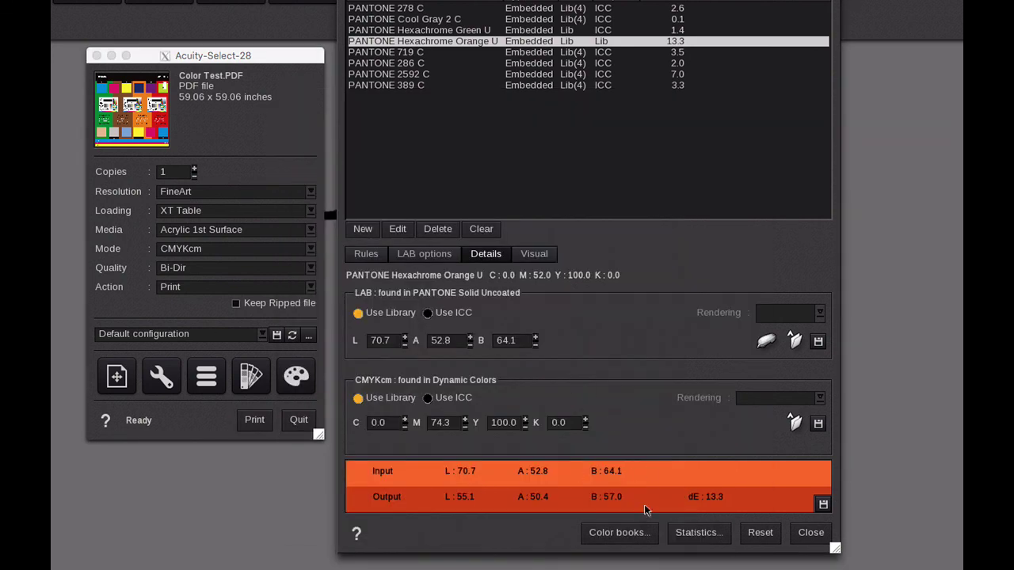
click(299, 194)
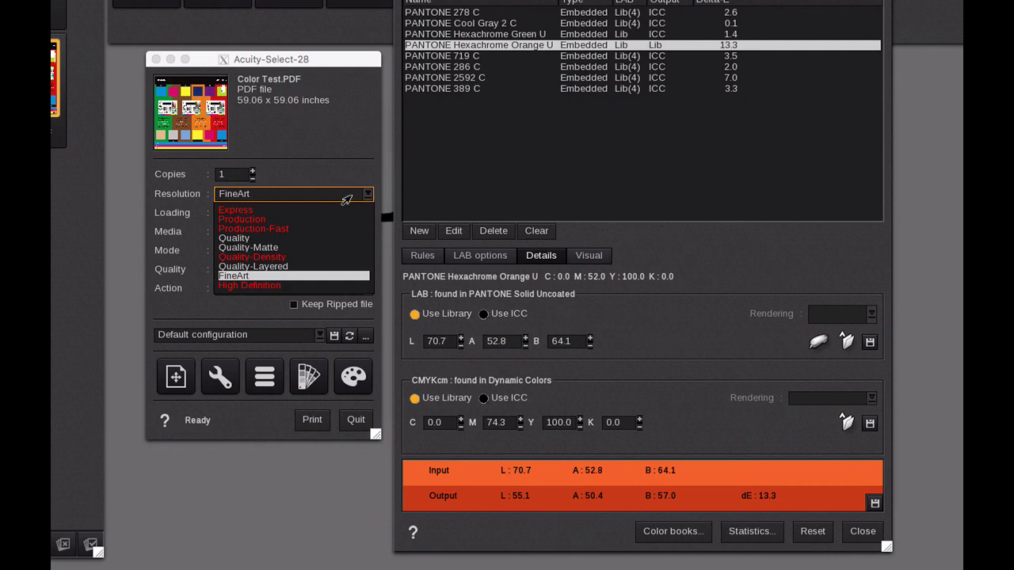
click(225, 238)
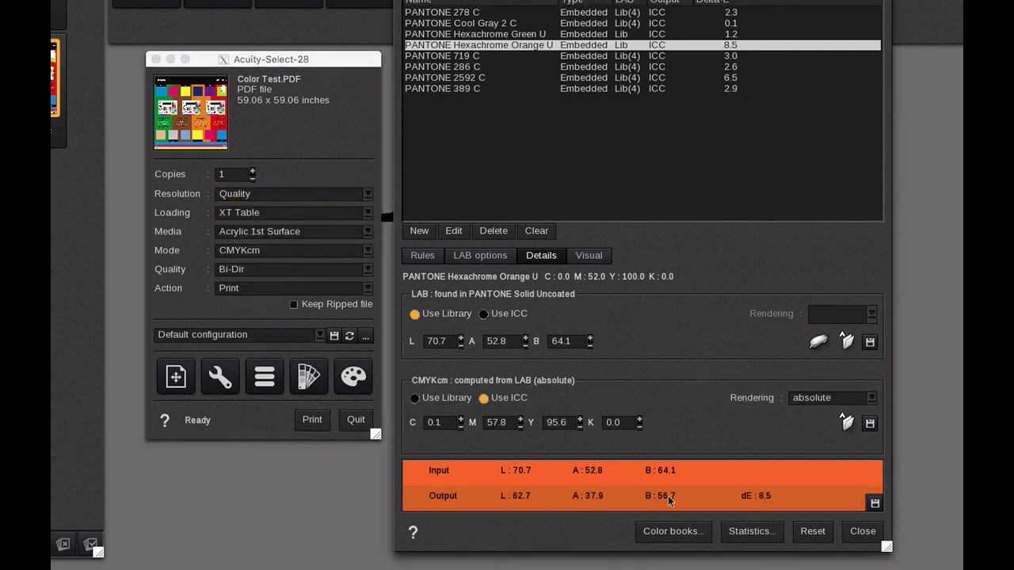
click(368, 194)
click(367, 194)
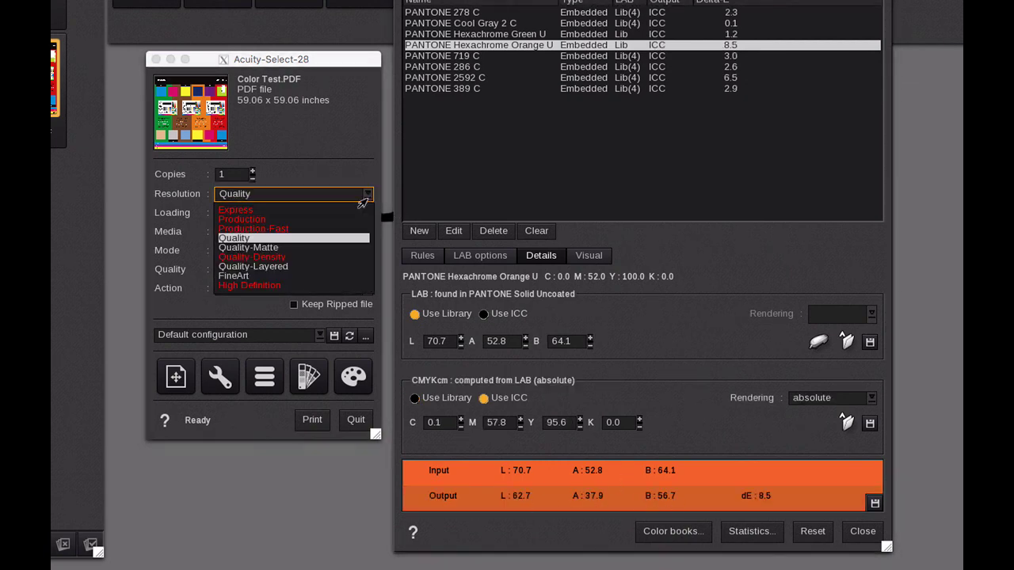
click(241, 275)
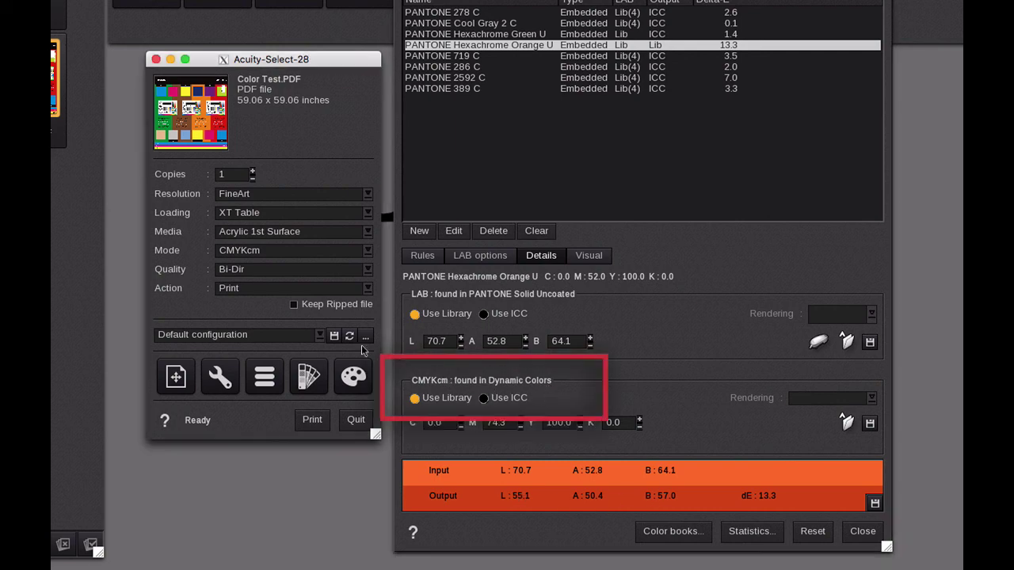
Toggle resolution to Quality again and finish on FineArt, where the Dynamic Colors mix applies.
click(364, 351)
click(368, 193)
click(241, 237)
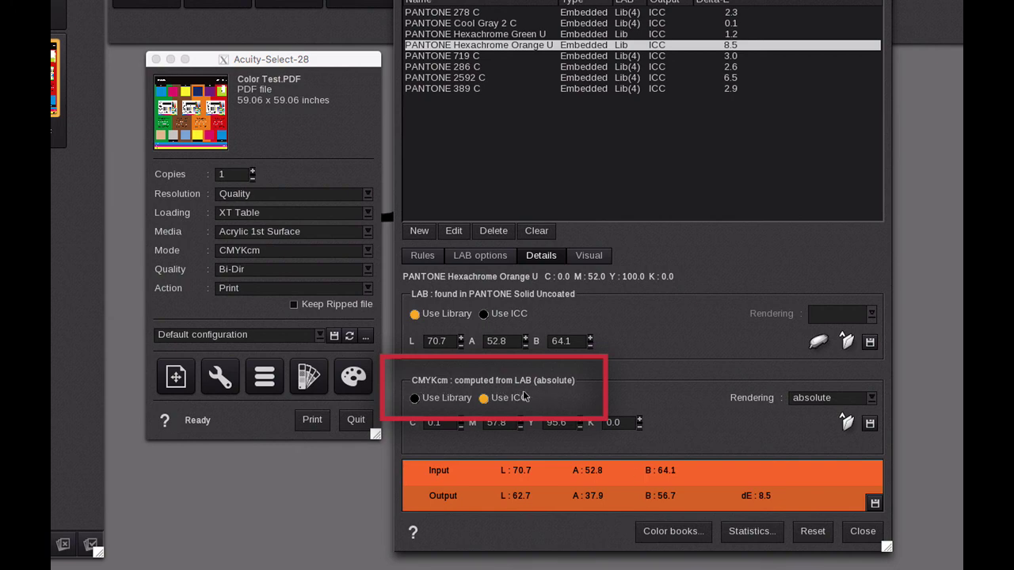
click(367, 195)
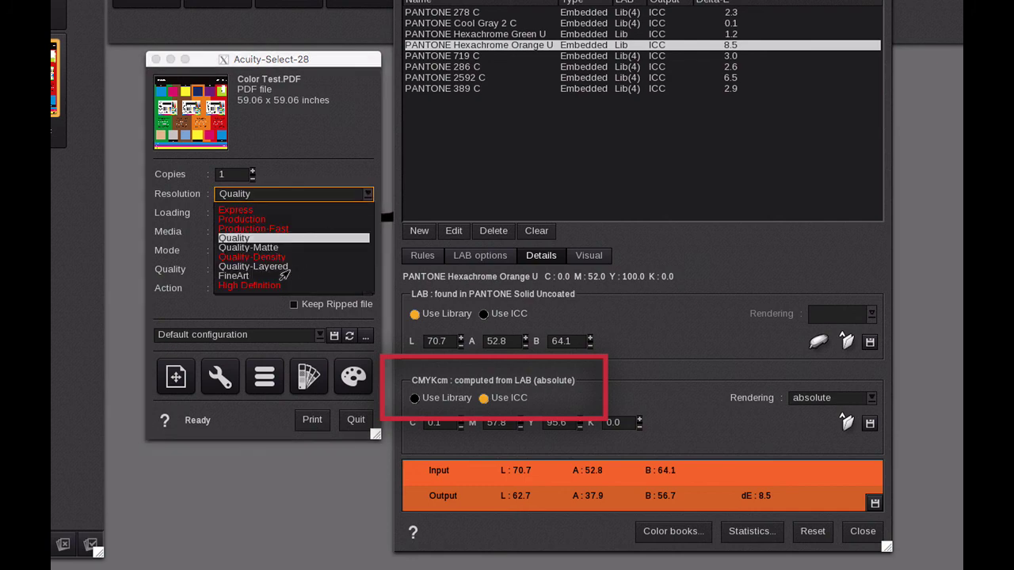
click(247, 277)
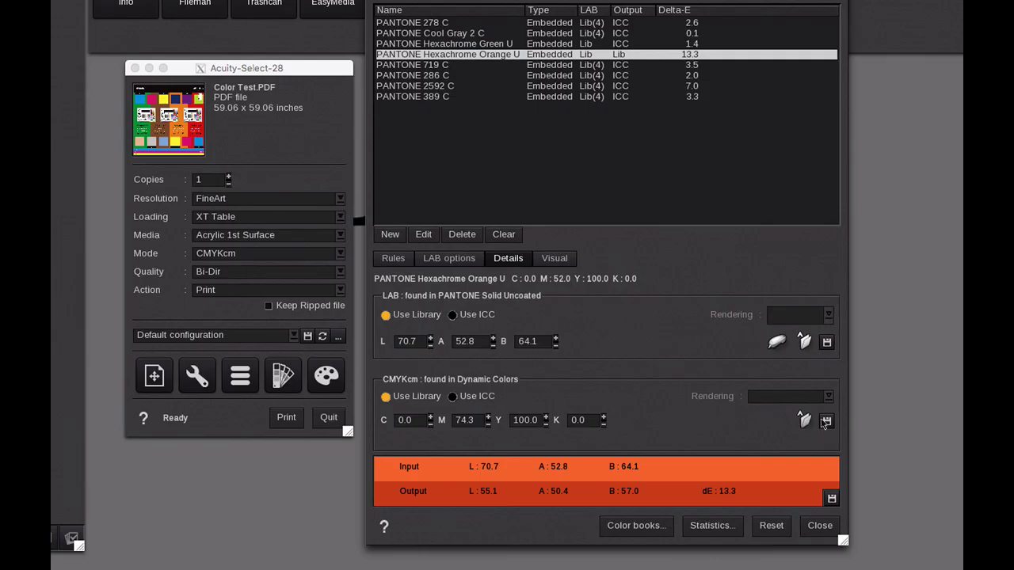
Delete the PANTONE Hexachrome Orange U entry from the CMYK Color library, then close the library.
click(719, 432)
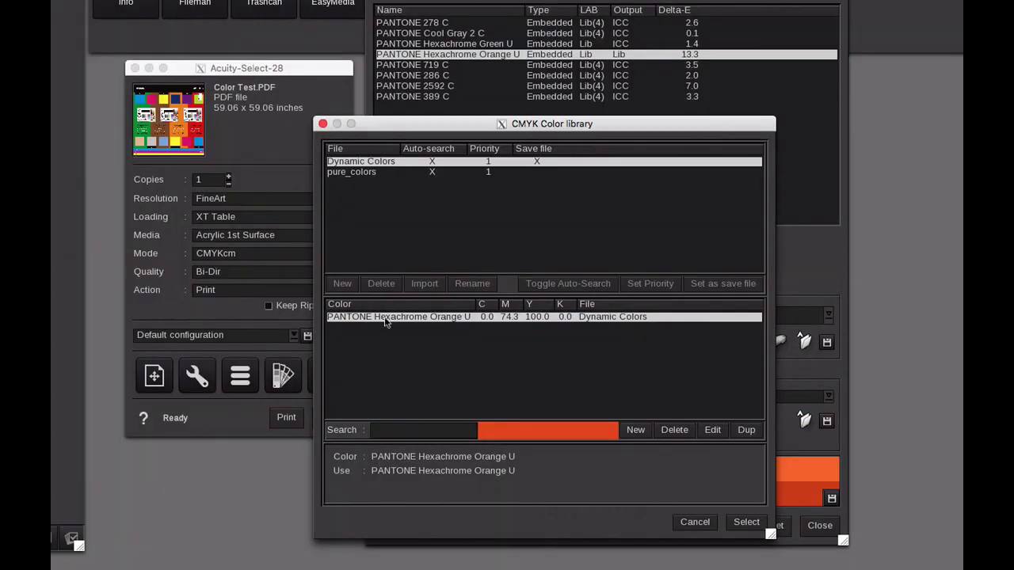
click(386, 319)
click(674, 432)
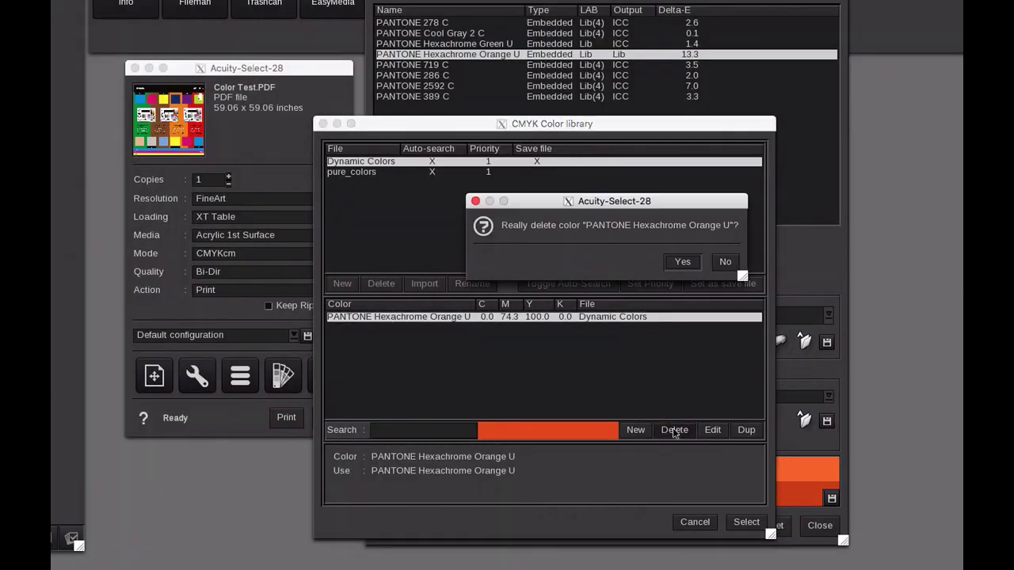
click(682, 262)
click(695, 524)
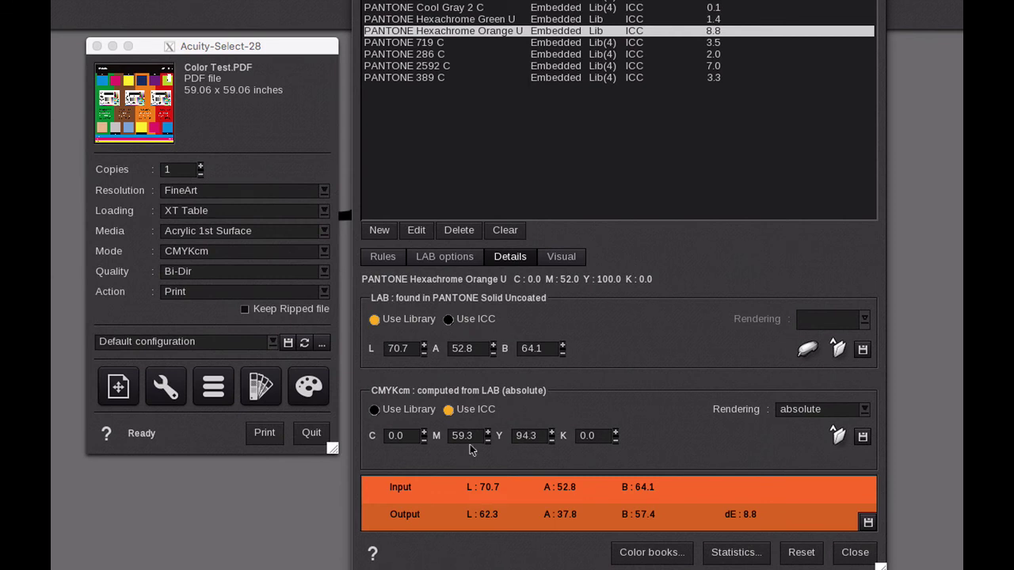
Enter magenta 85 and yellow 100 for Hexachrome Orange U, making CMYK 0/85/100/0 (Delta-E 19.0).
double_click(464, 436)
text(100)
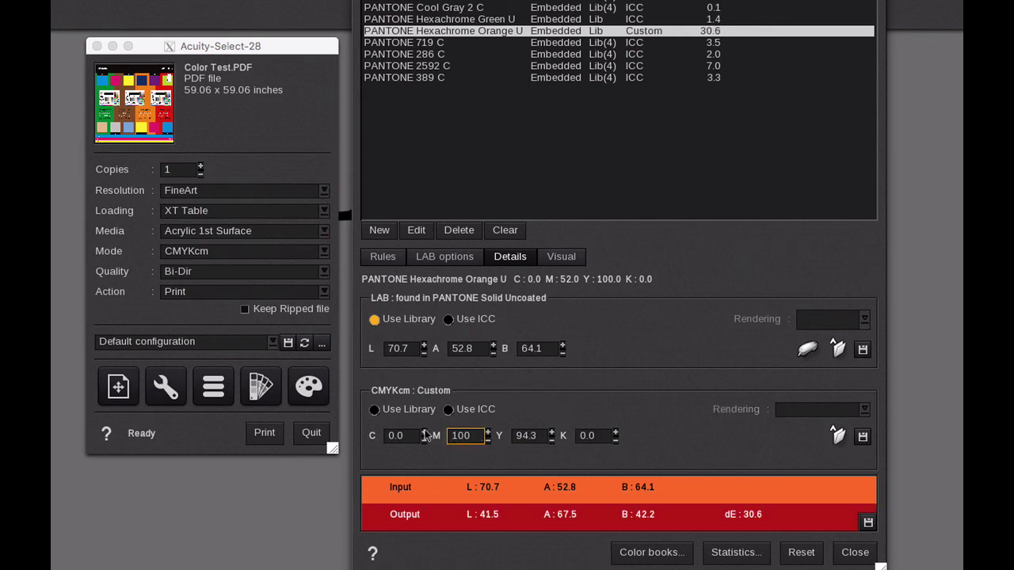
drag(485, 437, 405, 435)
text(85)
key(Tab)
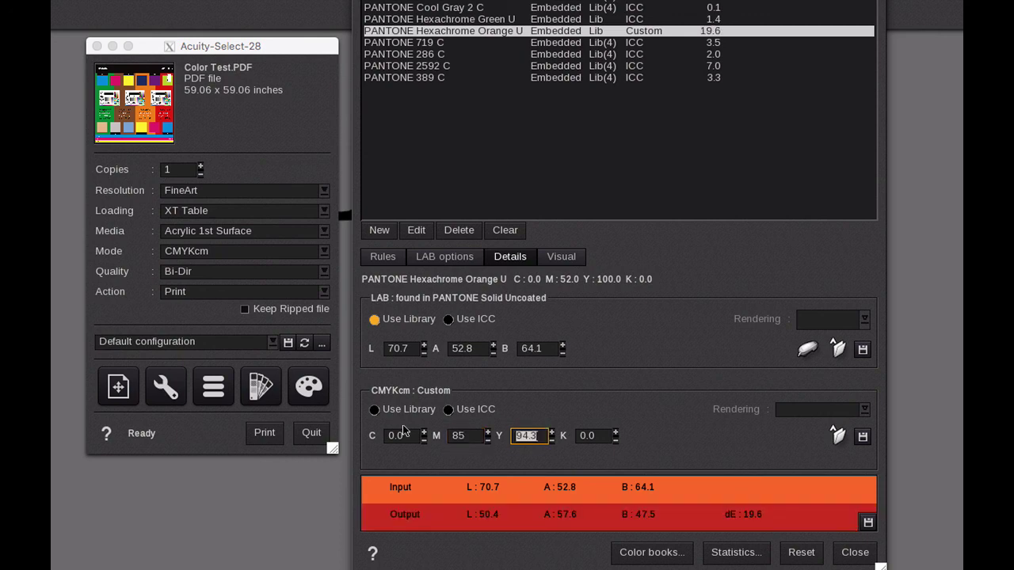
text(100)
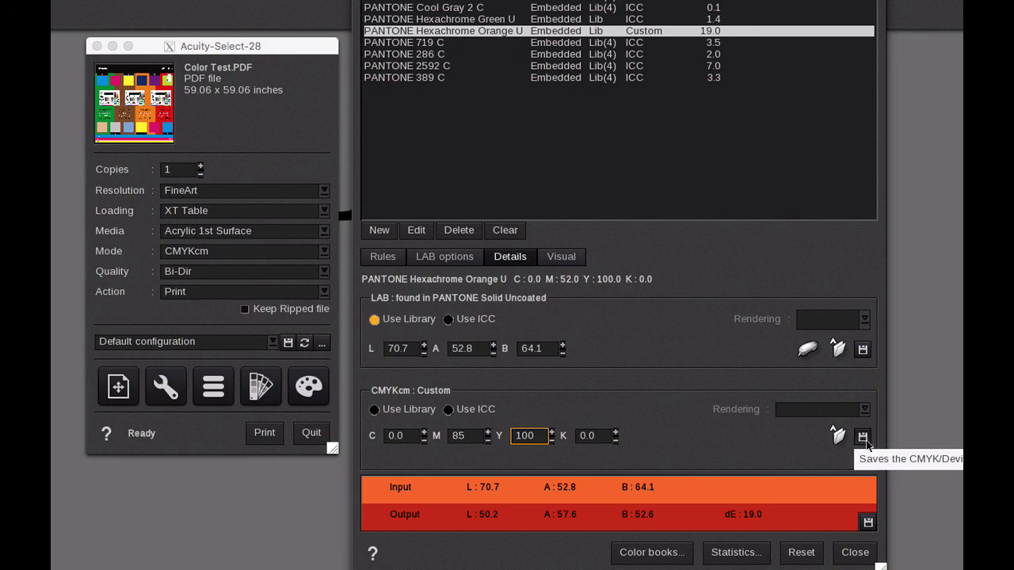
Save CMYK 0/85/100/0 as Dynamic Colors entry 'PANTONE Hexachrome Orange U-Customer x', then verify it in the library.
click(863, 438)
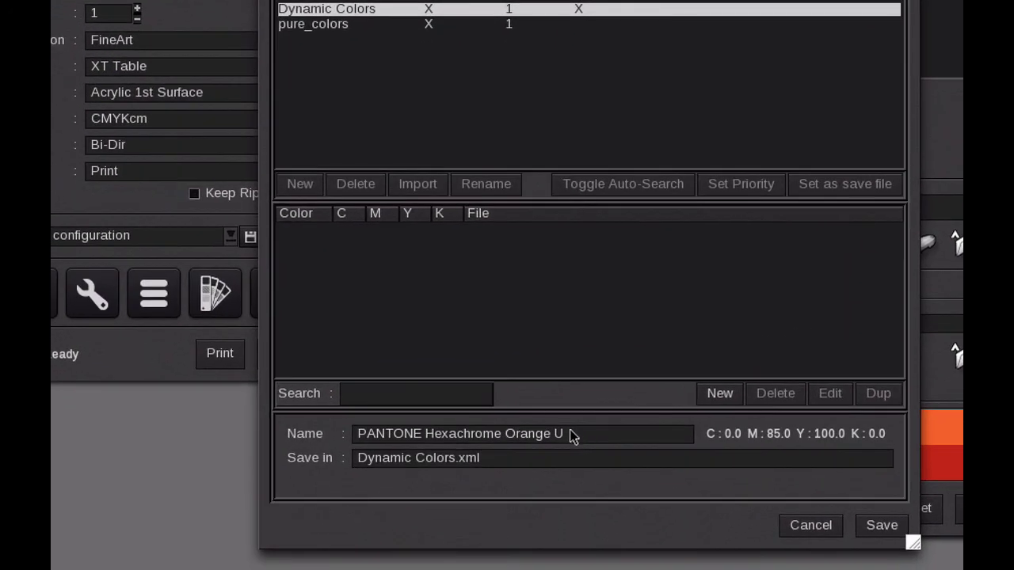
click(565, 431)
text(Cusato)
key(BackSpace)
key(BackSpace)
text(tomer x)
click(882, 525)
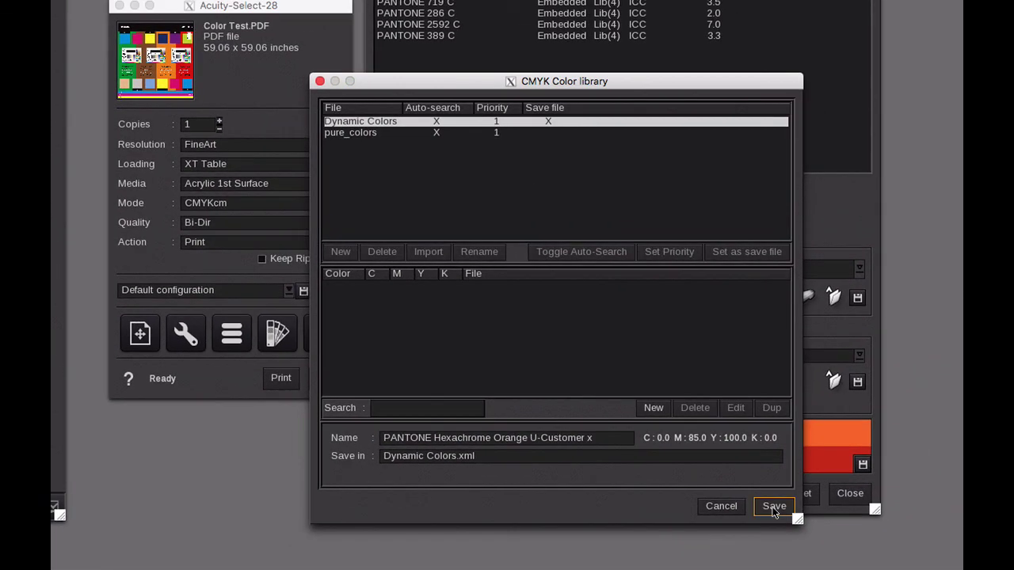
click(774, 507)
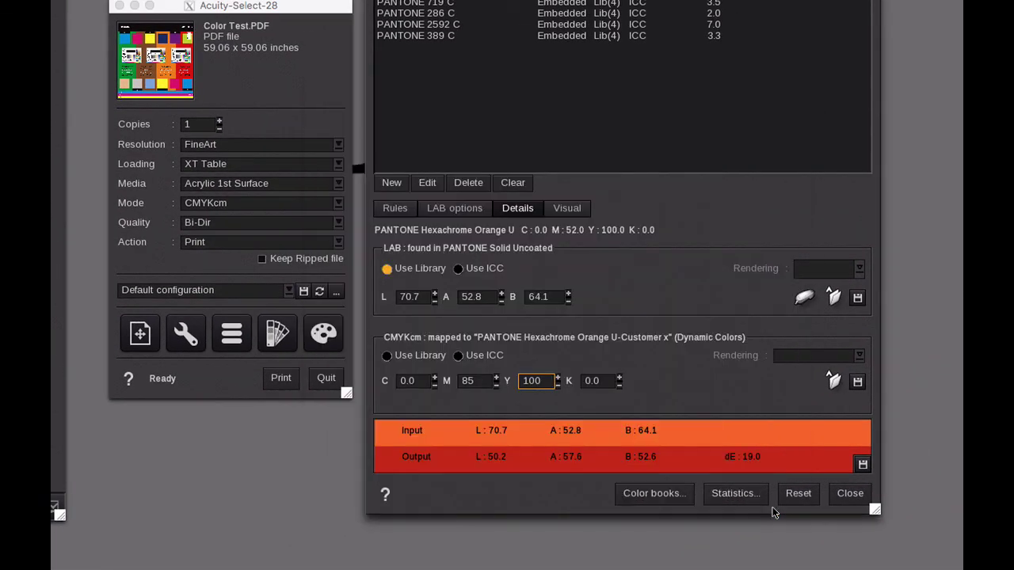
click(833, 381)
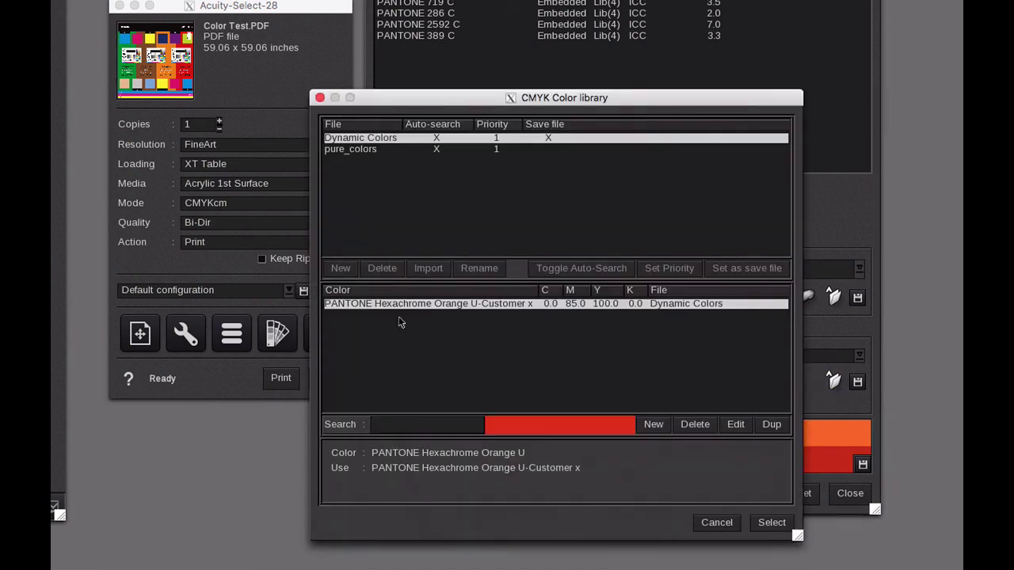
click(704, 525)
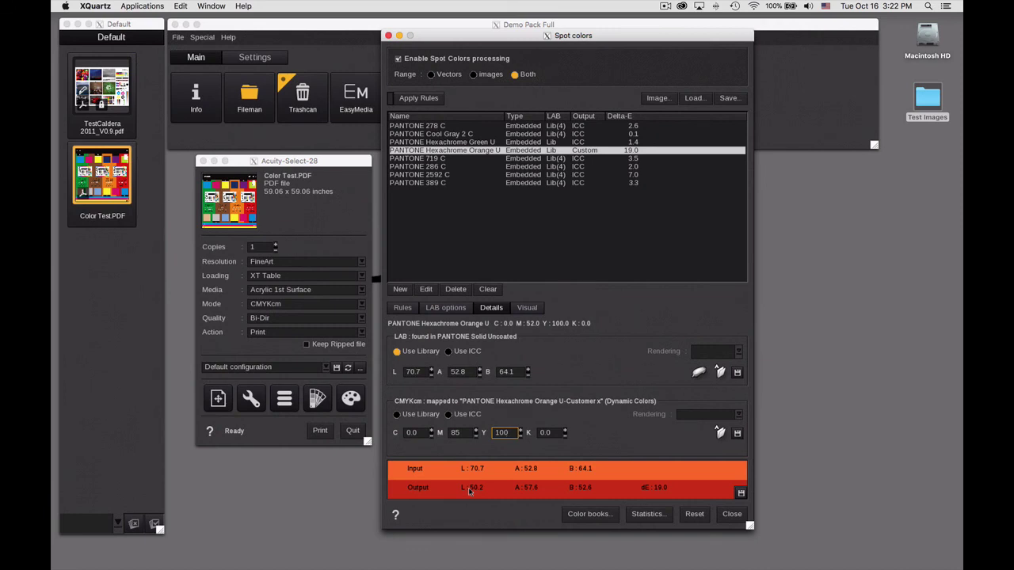
Reset the orange to its computed CMYK, then reopen Spot colors sorted by Type.
click(692, 514)
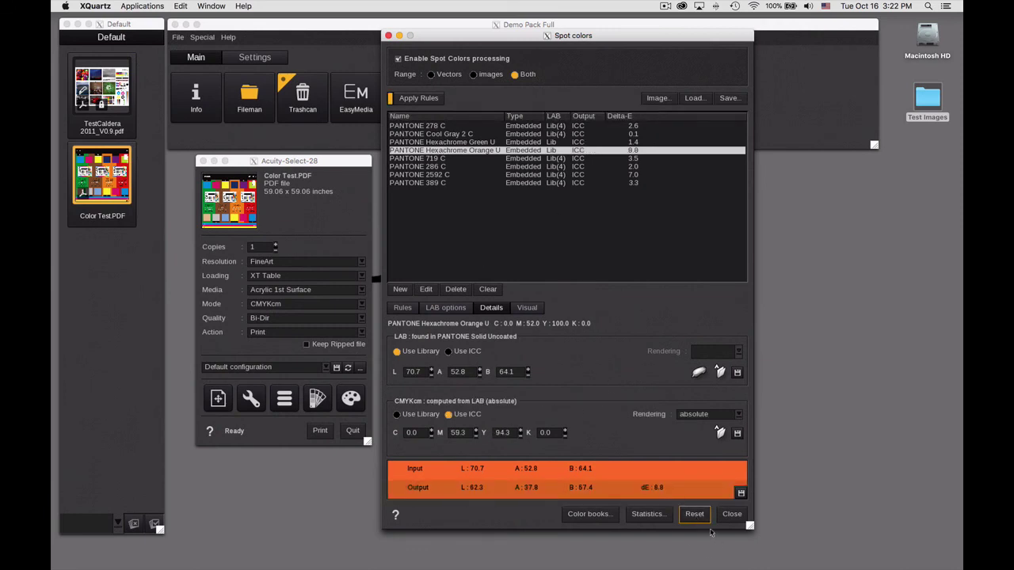
click(732, 514)
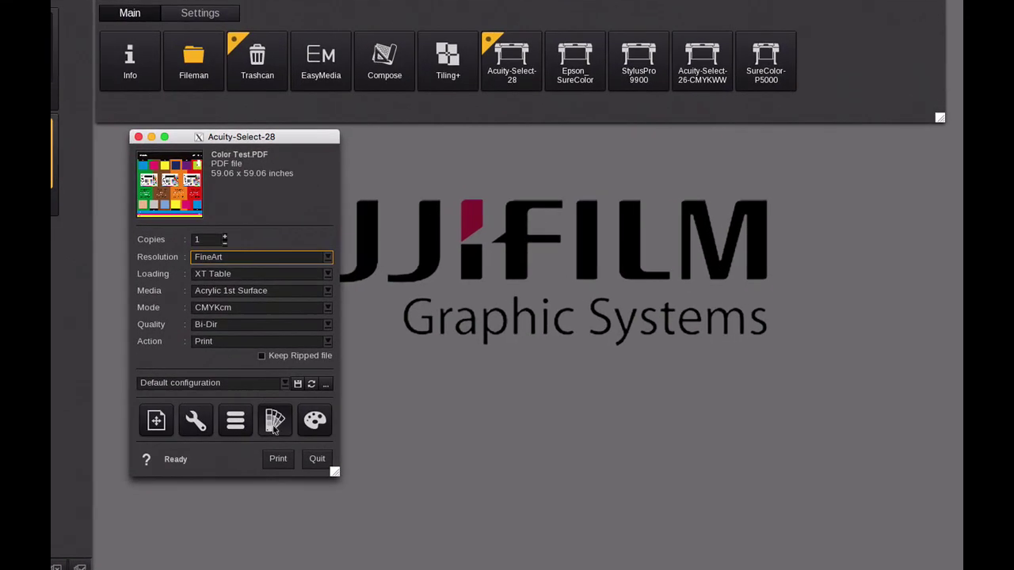
click(274, 424)
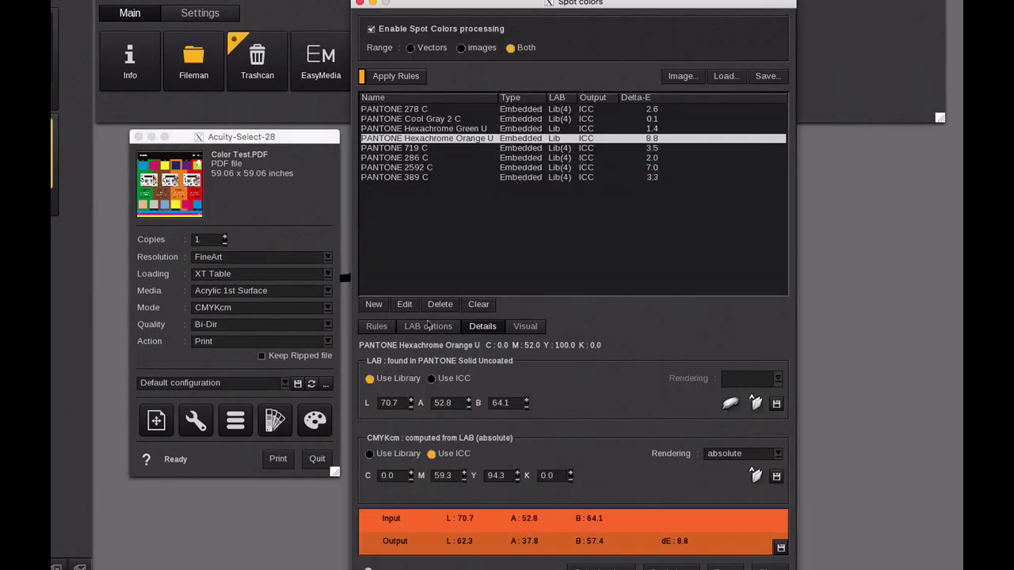
click(513, 101)
Map PANTONE Hexachrome Orange U to the Customer x Dynamic Colors entry.
click(756, 476)
click(417, 410)
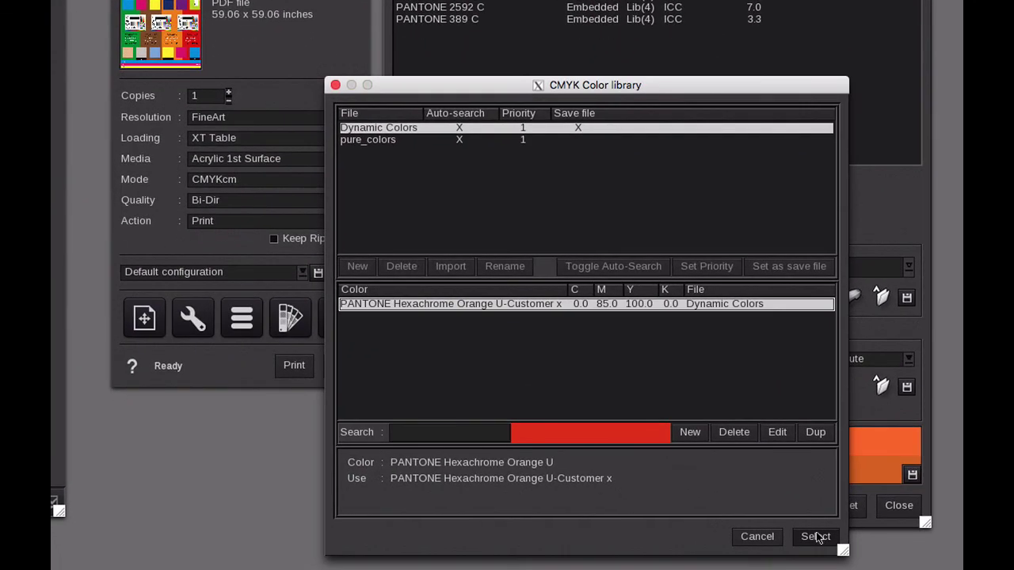
click(702, 569)
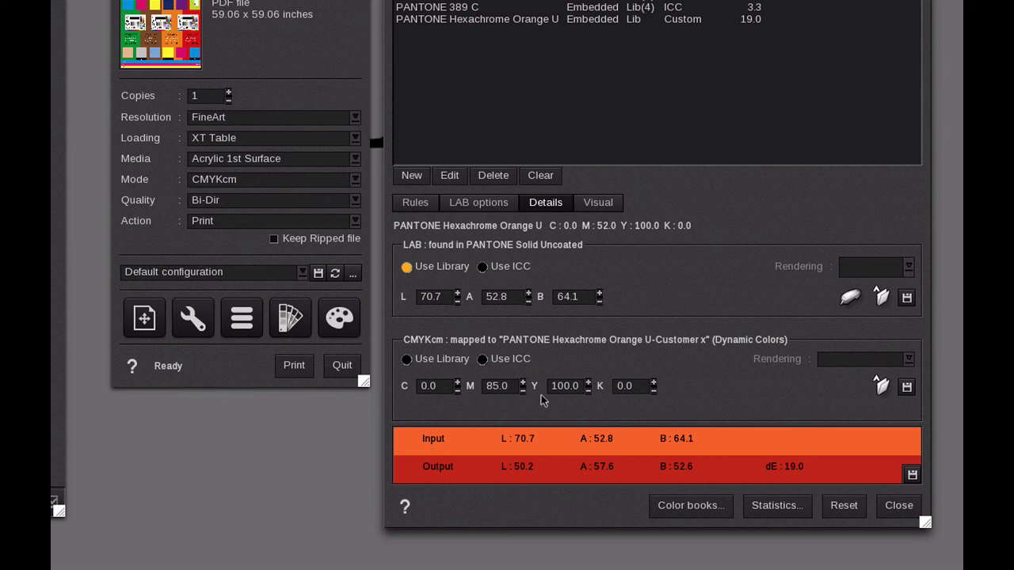
Change the print settings resolution to Quality.
click(322, 75)
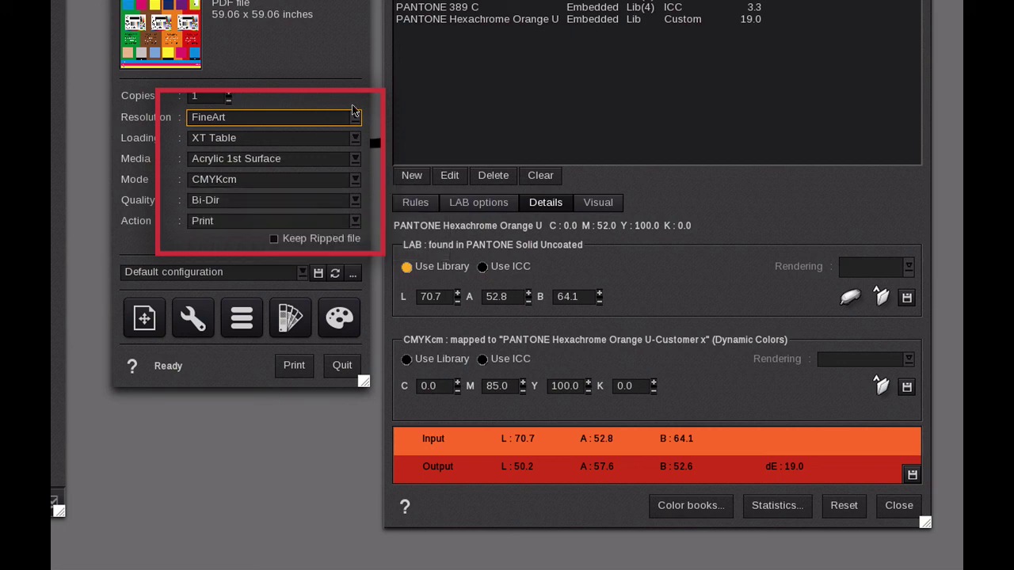
click(355, 117)
click(245, 168)
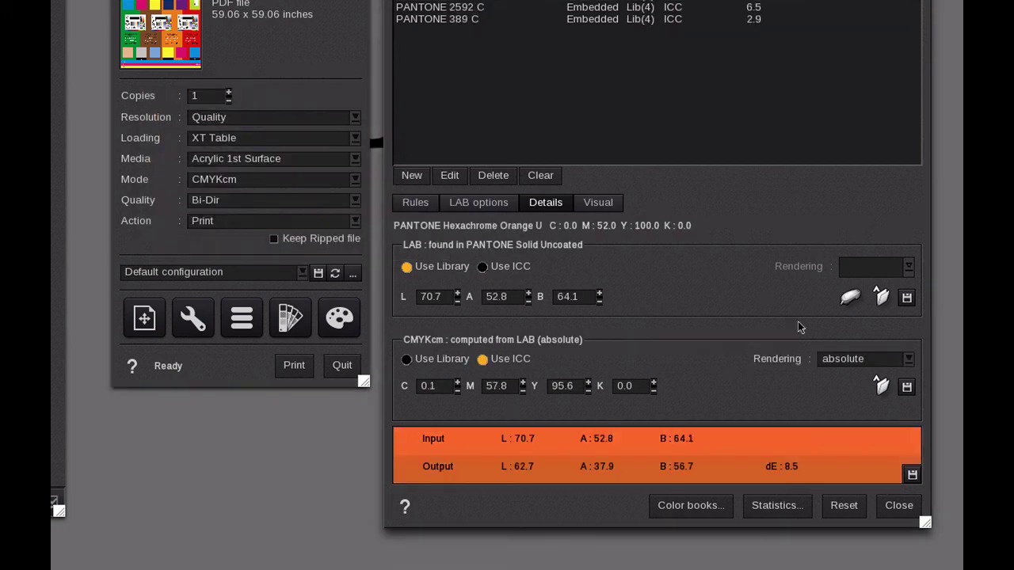
Confirm the CMYK library has no Customer x entry at Quality, then return to Spot colors.
click(881, 386)
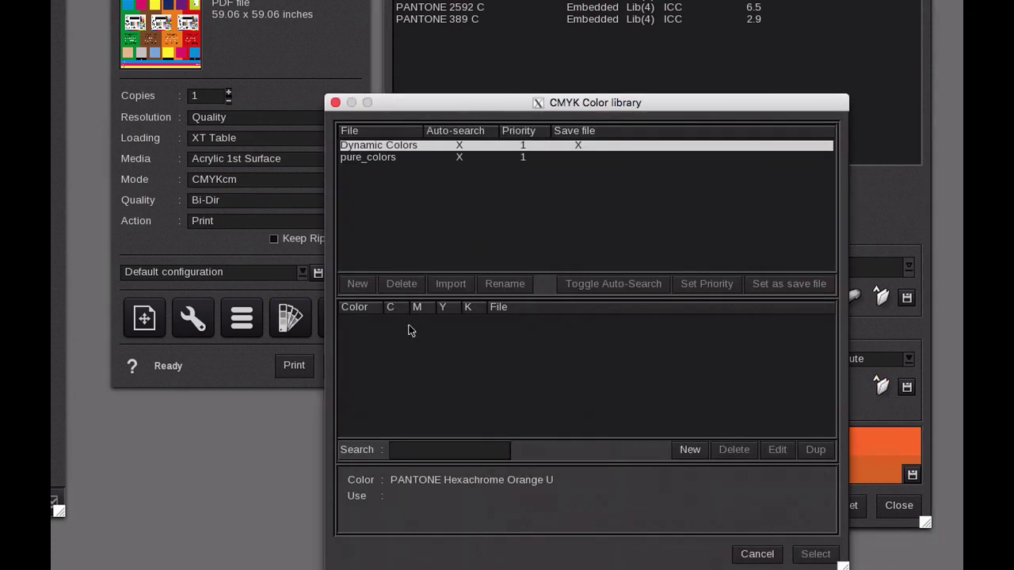
click(241, 145)
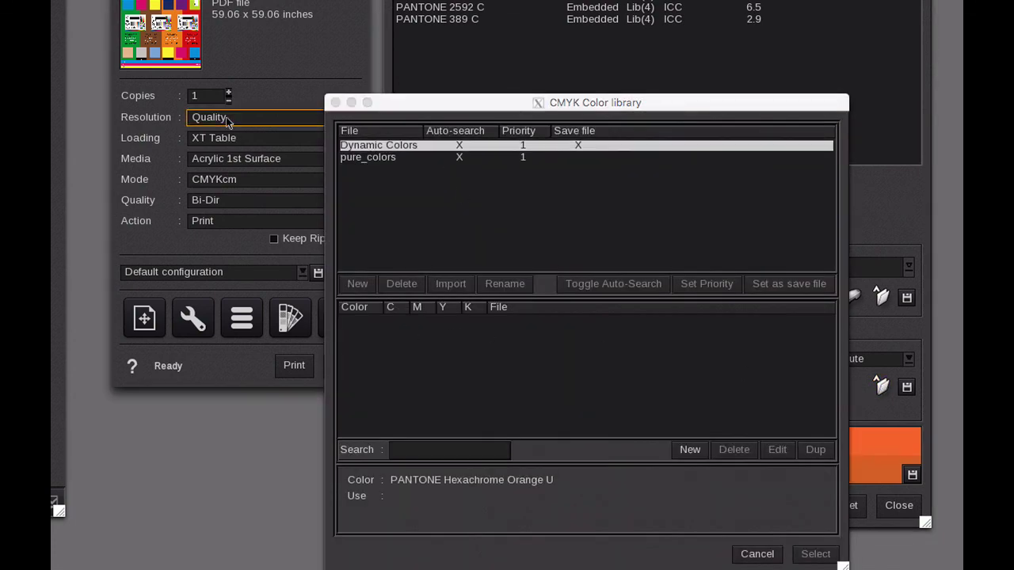
click(753, 554)
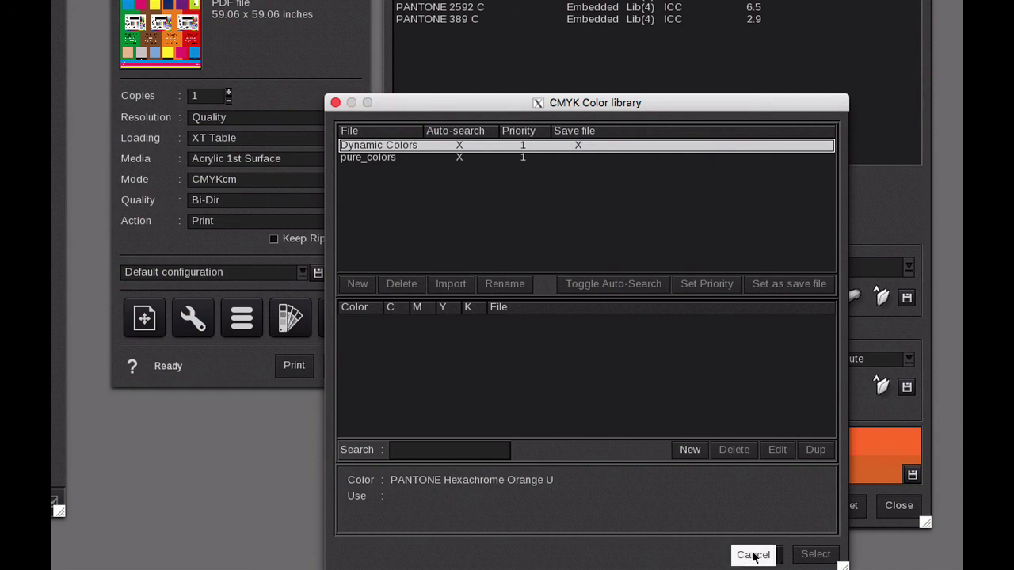
click(753, 554)
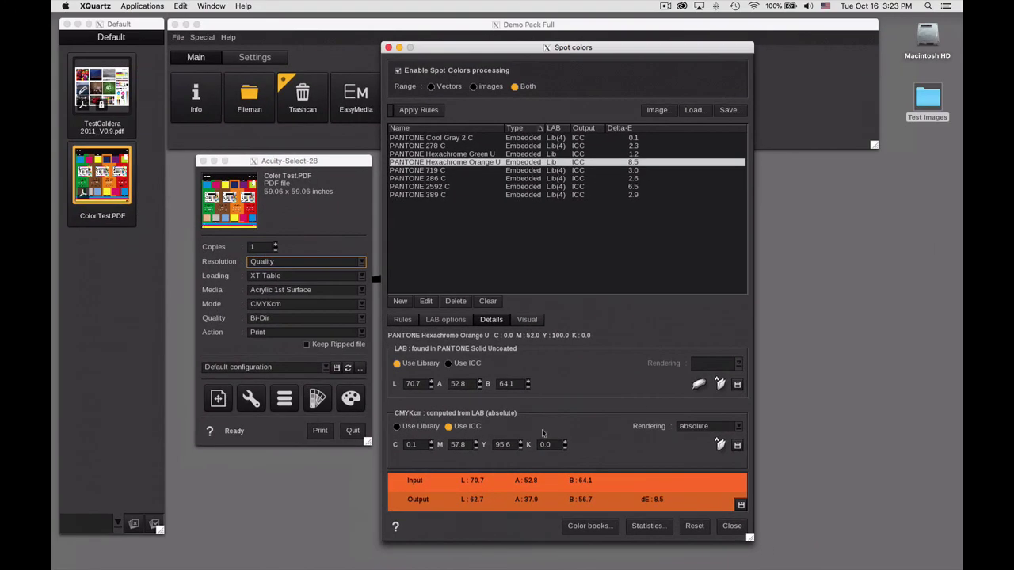
click(430, 230)
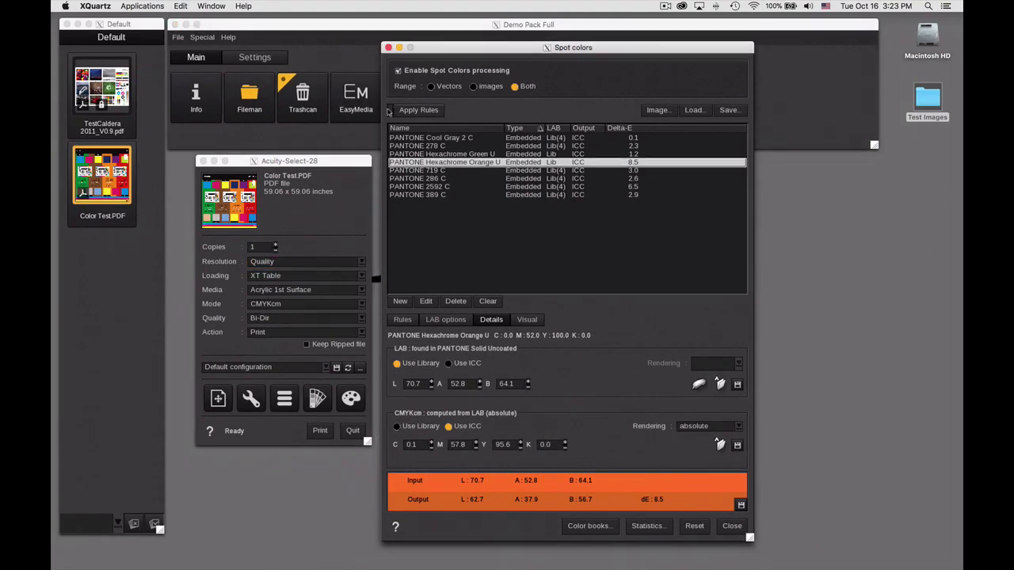